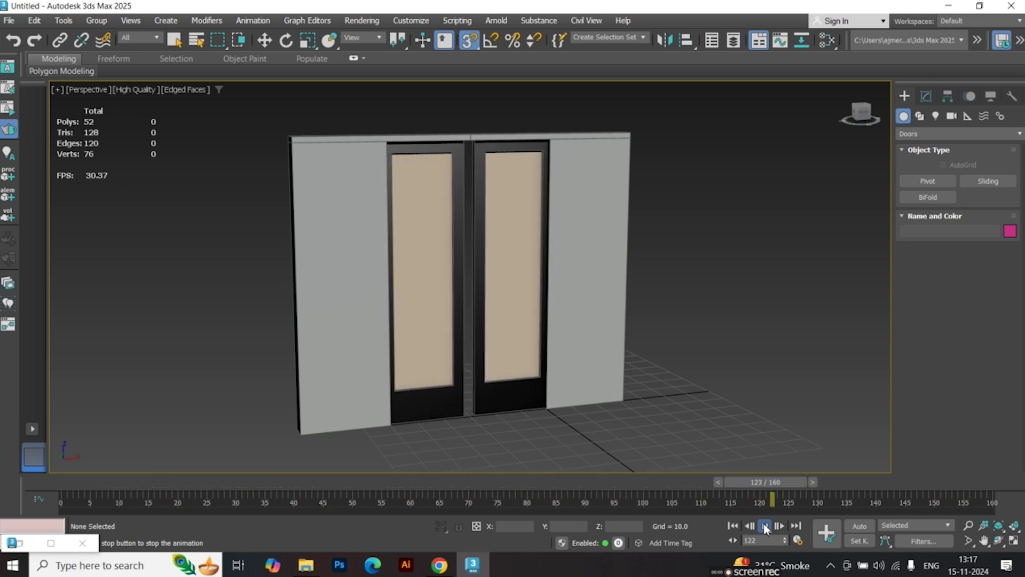
Stop the sliding-door animation preview that is playing.
click(765, 527)
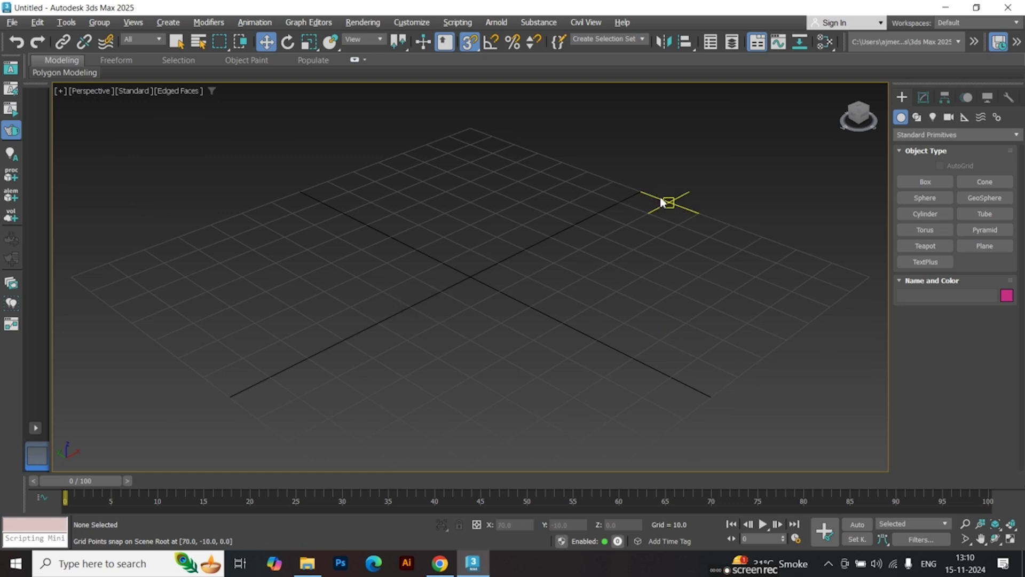
Draw a Sliding door on the grid about 60 wide, 5.6 deep and 105 tall.
click(920, 135)
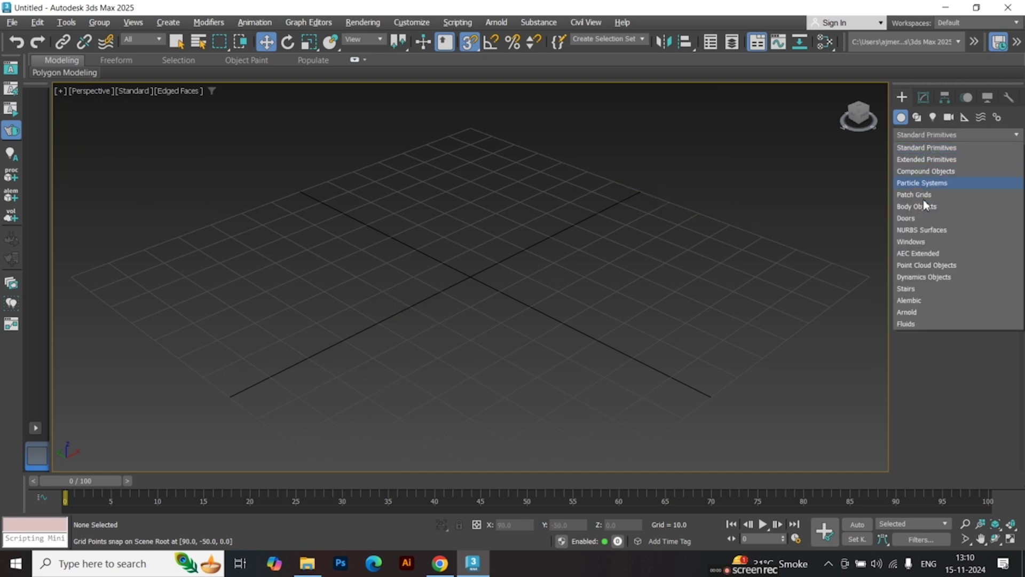
click(928, 223)
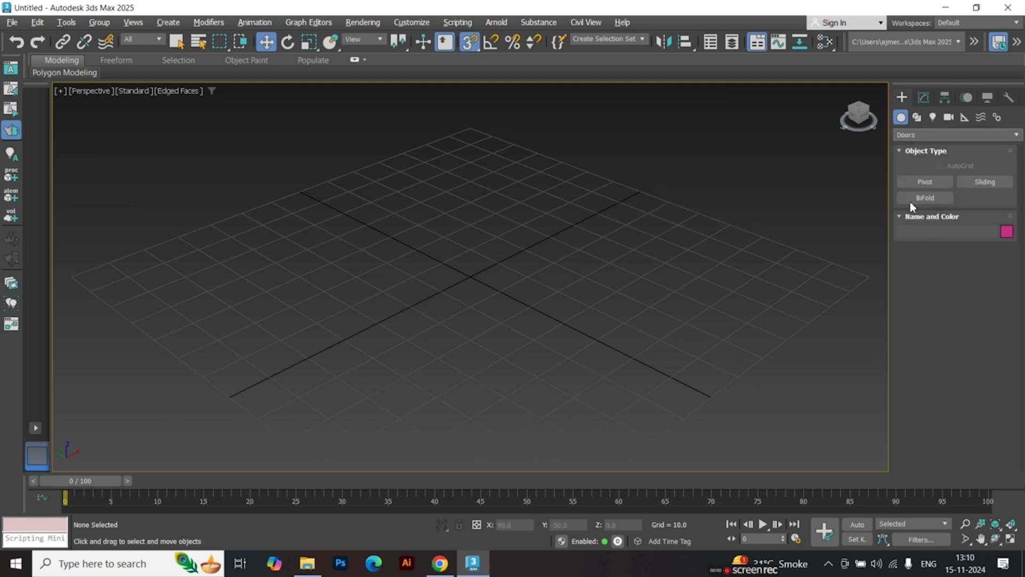
click(985, 182)
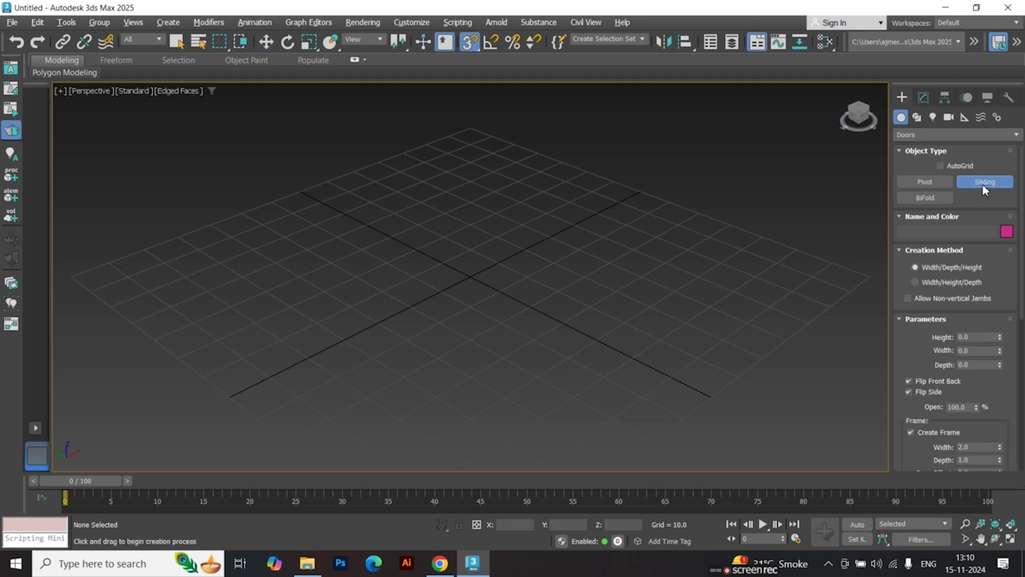
scroll(406, 337, down, 2)
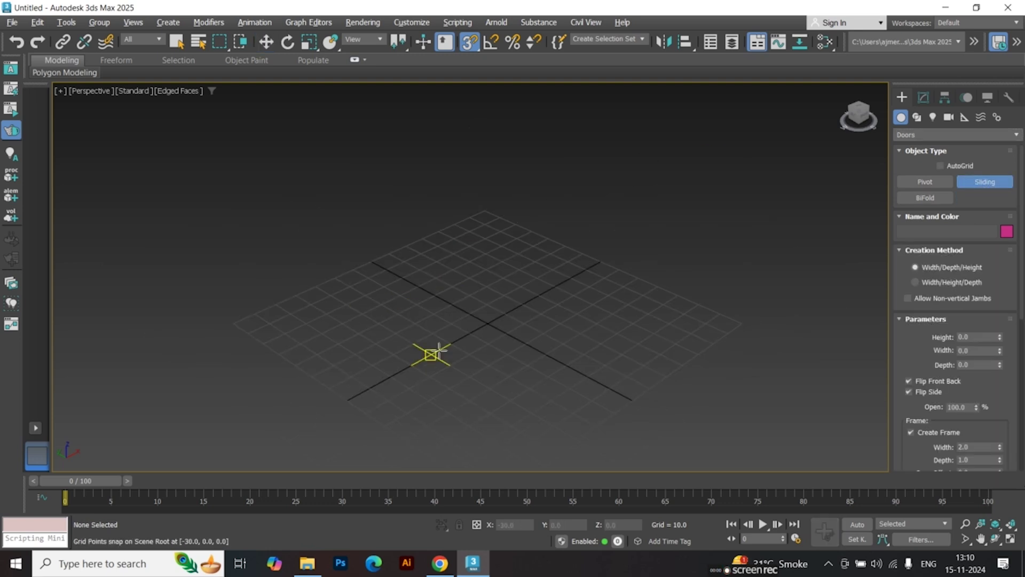
drag(428, 353, 542, 297)
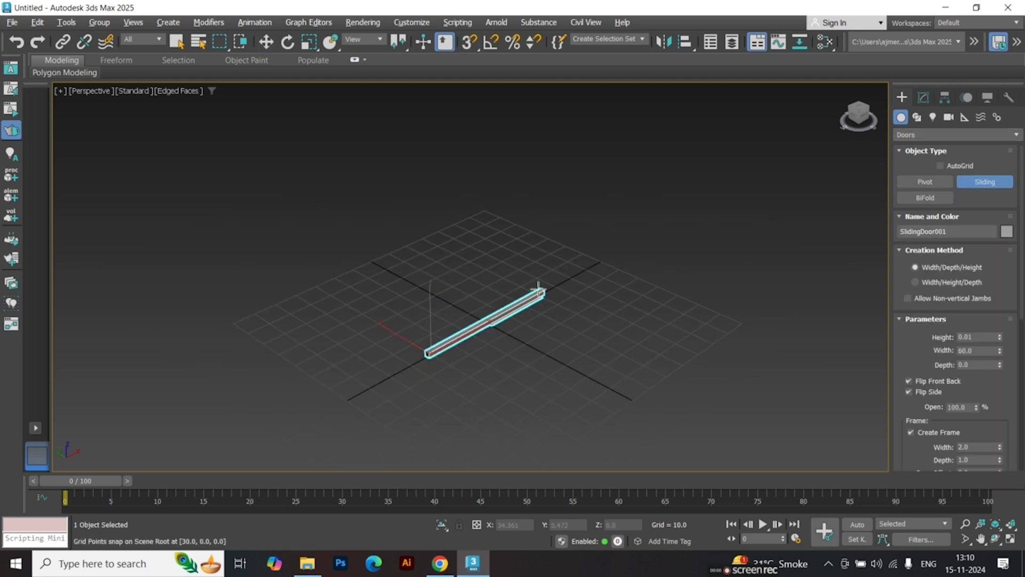
click(538, 286)
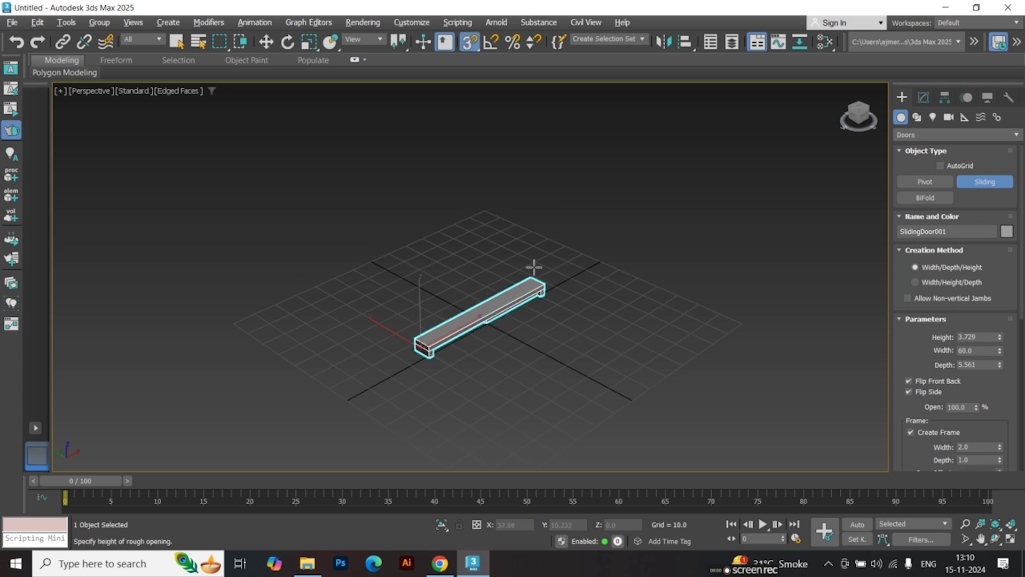
click(557, 28)
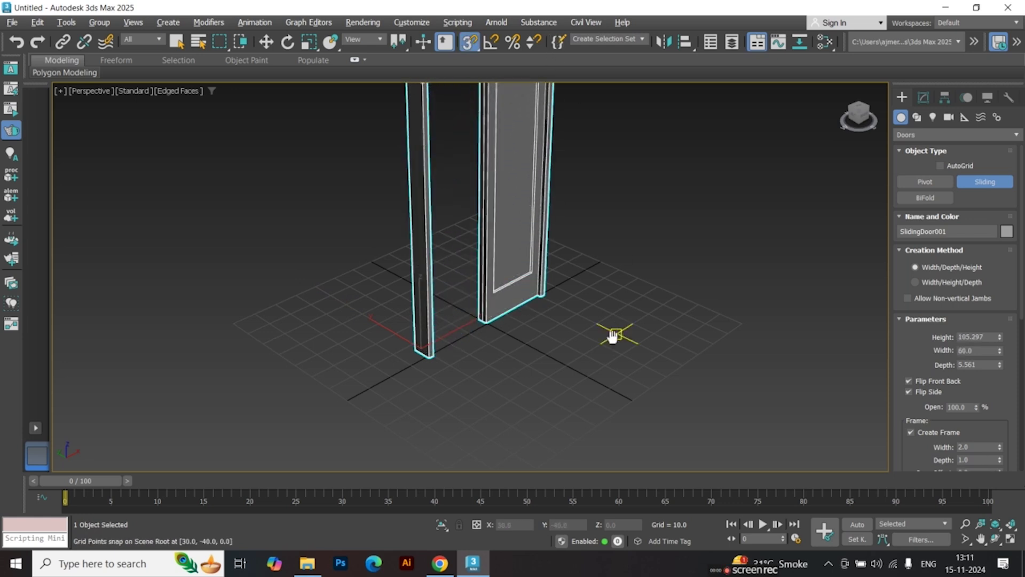
scroll(588, 352, down, 2)
alt+middle_drag(569, 373, 535, 364)
scroll(531, 360, up, 2)
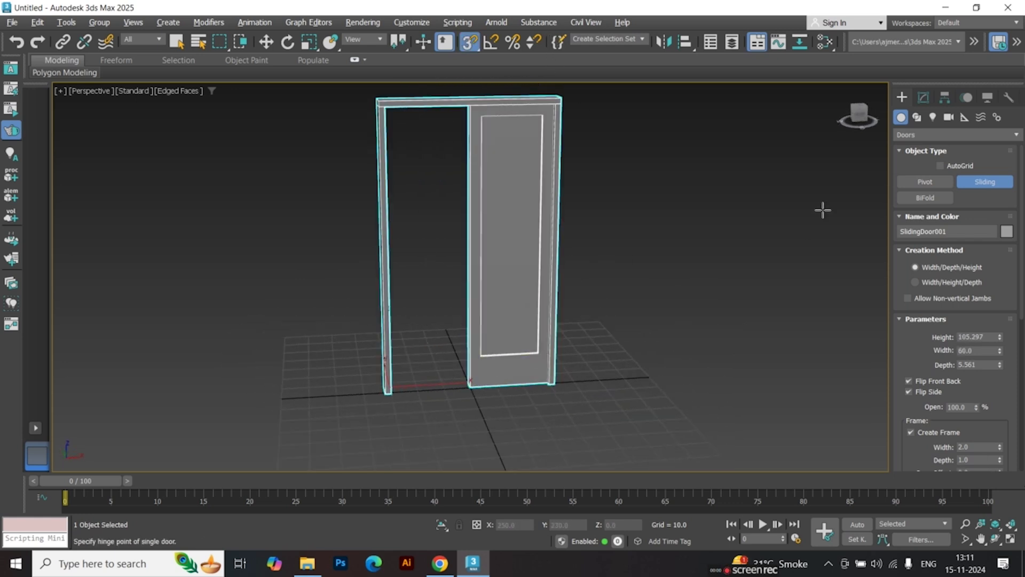
Set the sliding door's height to 100 and depth to 5.
click(923, 97)
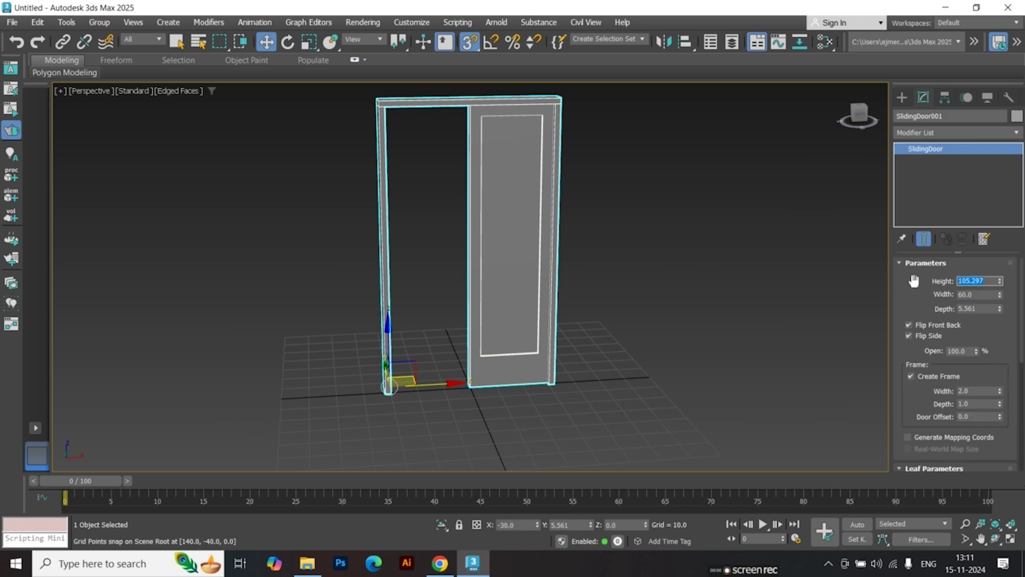
text(100)
key(Tab)
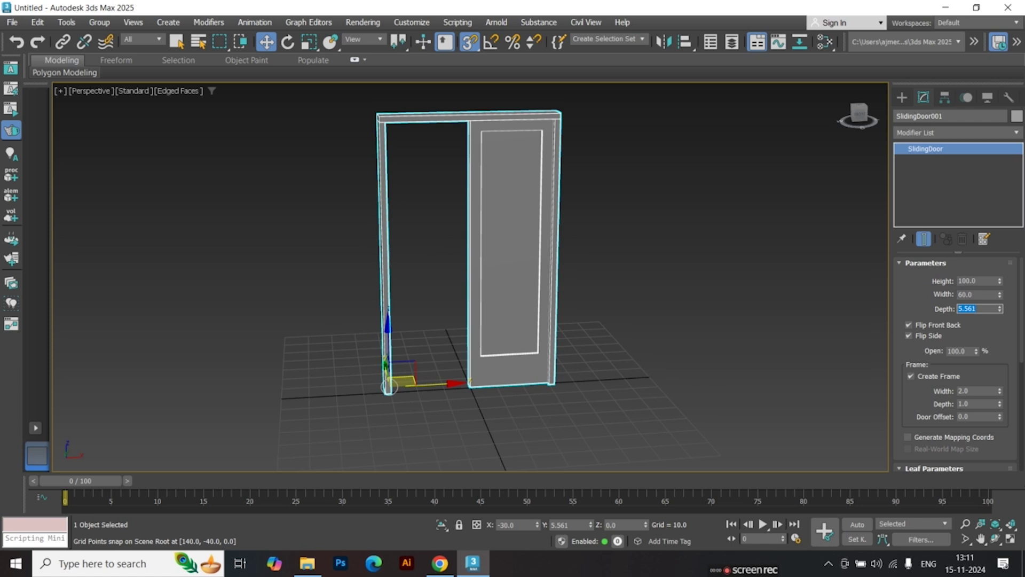
key(Return)
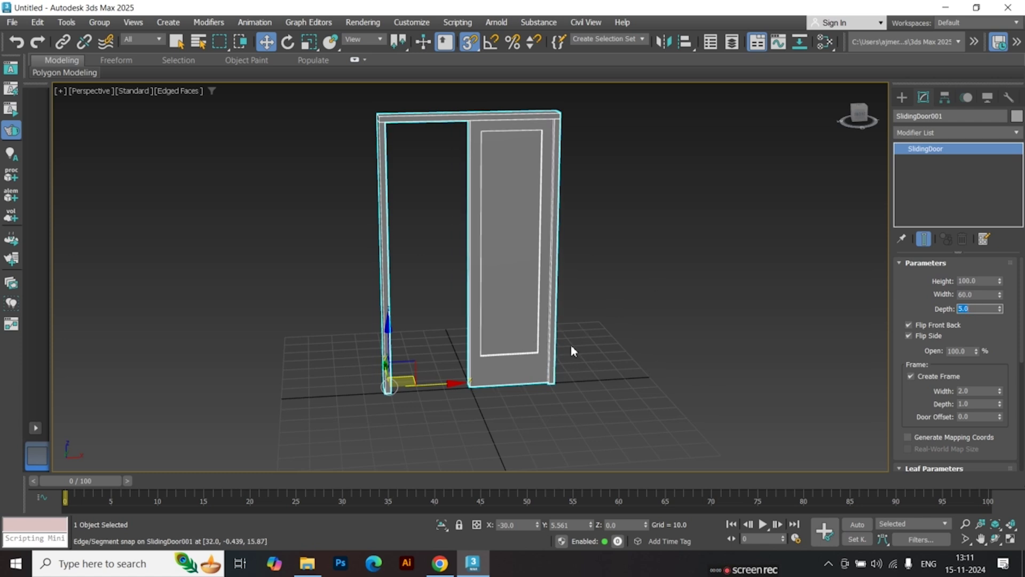
alt+middle_drag(571, 345, 594, 352)
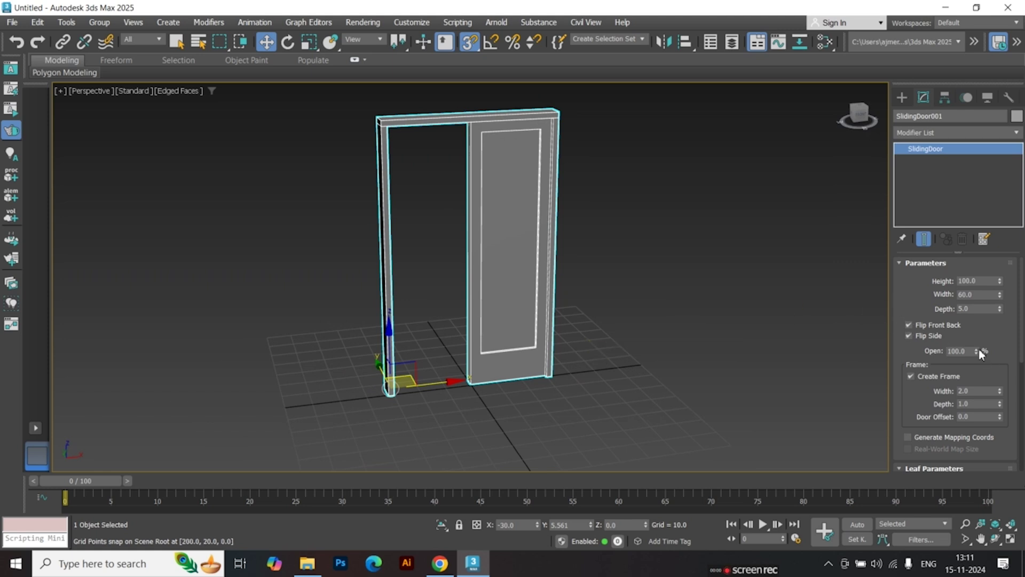
Set the door's Open amount to 0 and turn off Flip Front Back.
drag(982, 355, 974, 411)
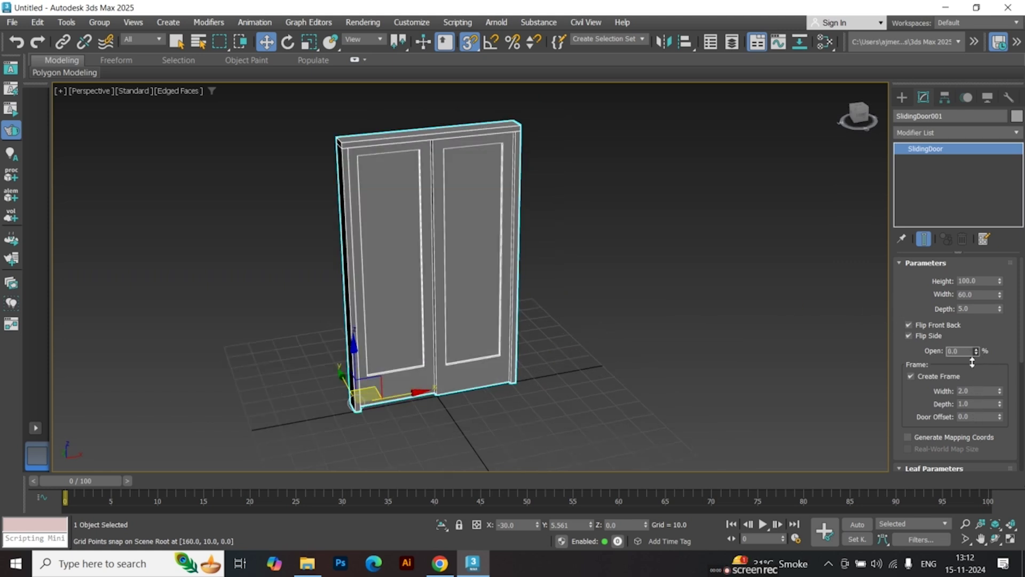
drag(972, 361, 970, 382)
click(909, 326)
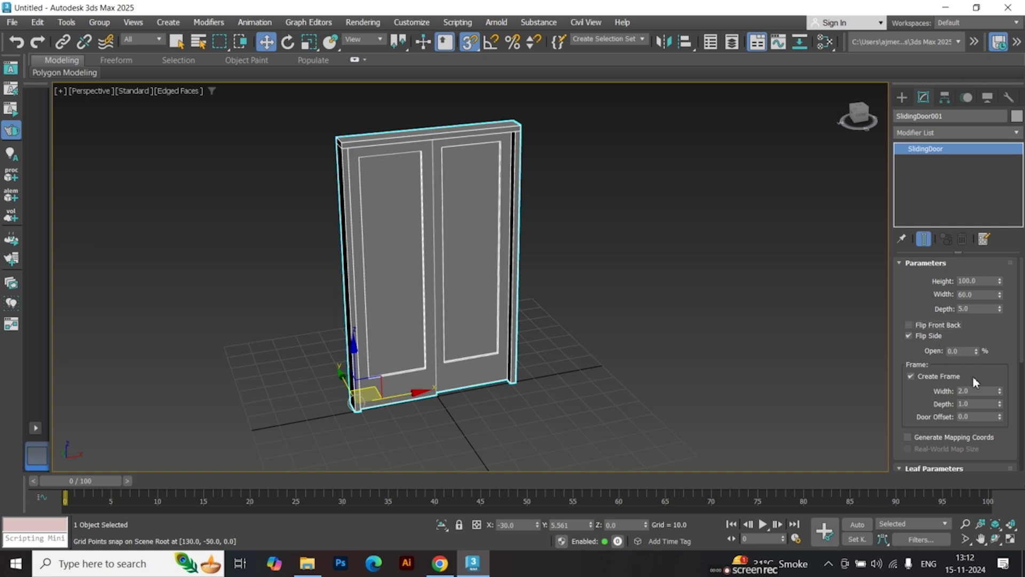
drag(978, 352, 978, 385)
click(941, 133)
Add an Edit Poly modifier and delete the door's right leaf element.
text(ed)
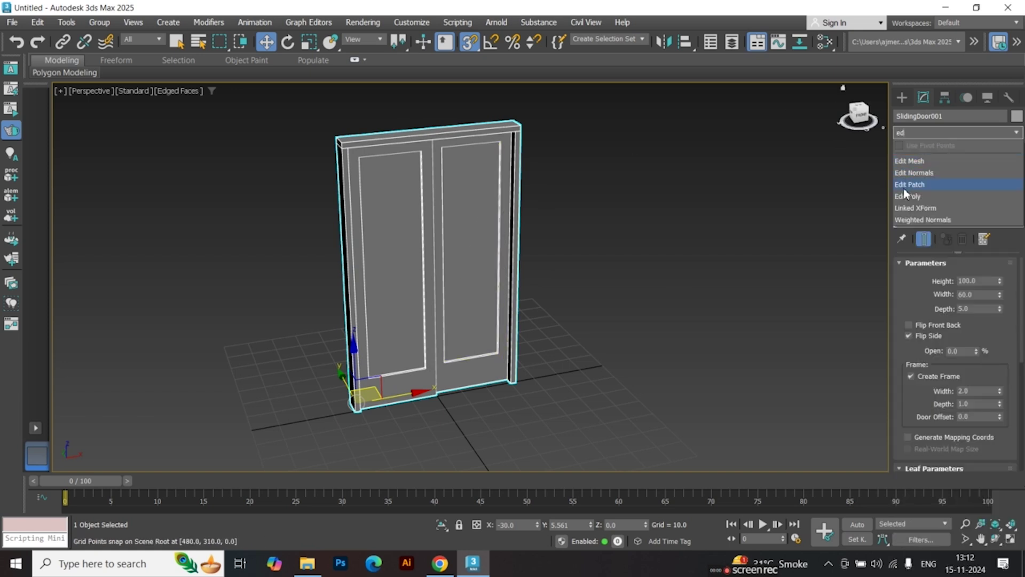
click(905, 195)
key(5)
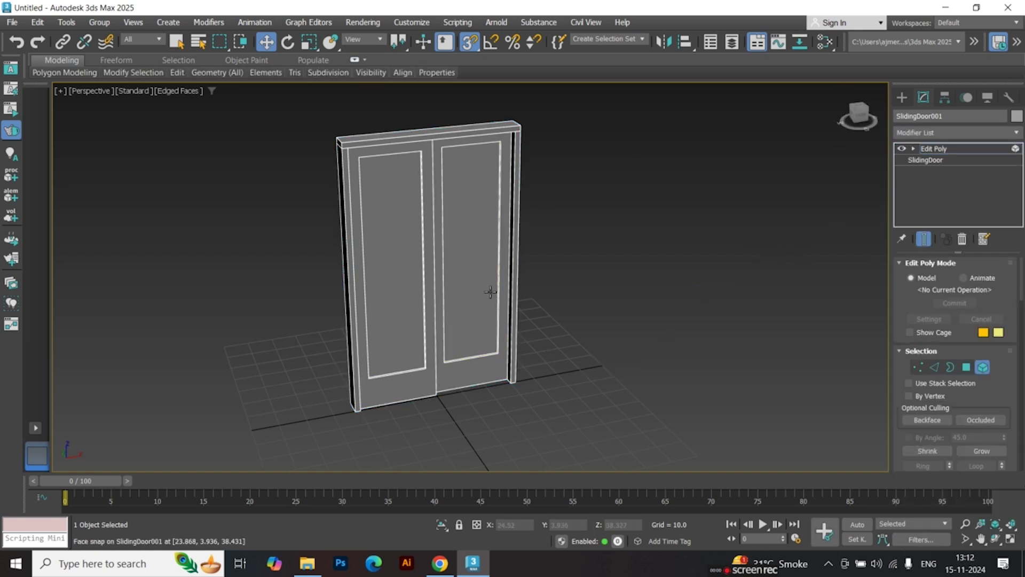
click(483, 288)
key(Delete)
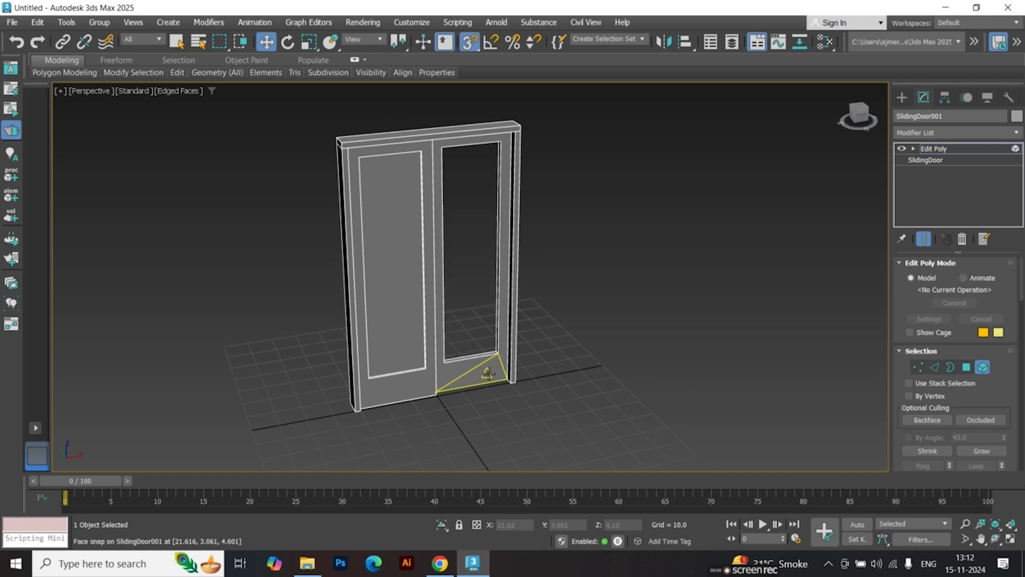
Delete the left frame jamb element of the door.
click(345, 309)
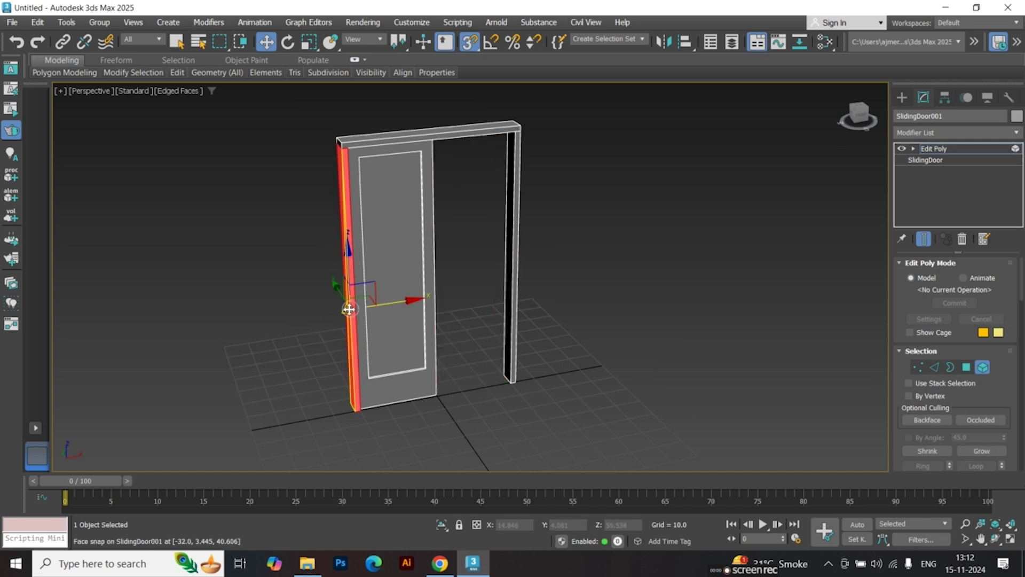
key(Delete)
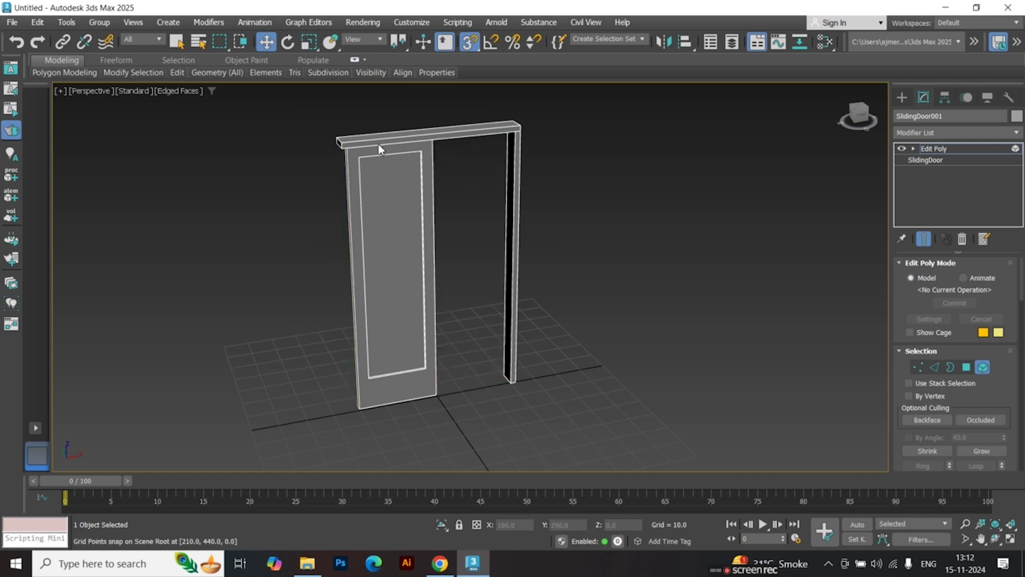
click(1016, 150)
click(965, 133)
Add a Symmetry modifier to mirror the door into a double door.
text(s)
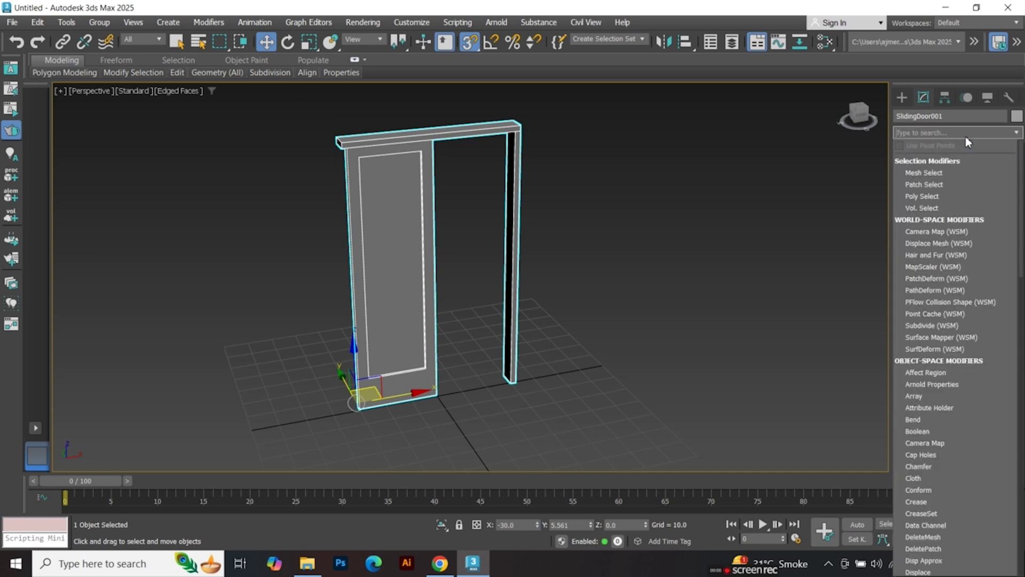
text(y)
key(Return)
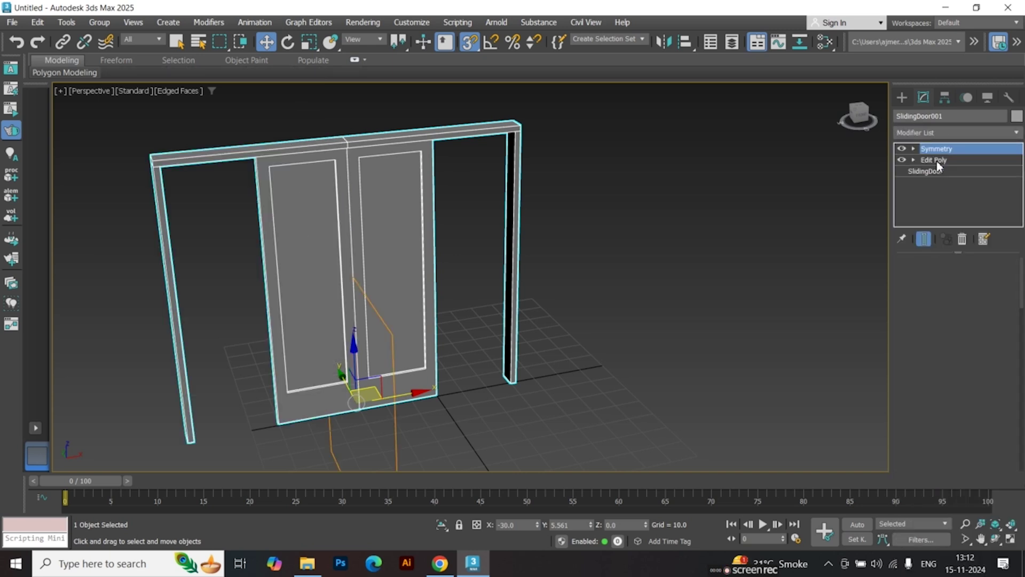
mouse_move(600, 263)
alt+middle_down()
mouse_move(566, 248)
mouse_move(598, 248)
alt+middle_up()
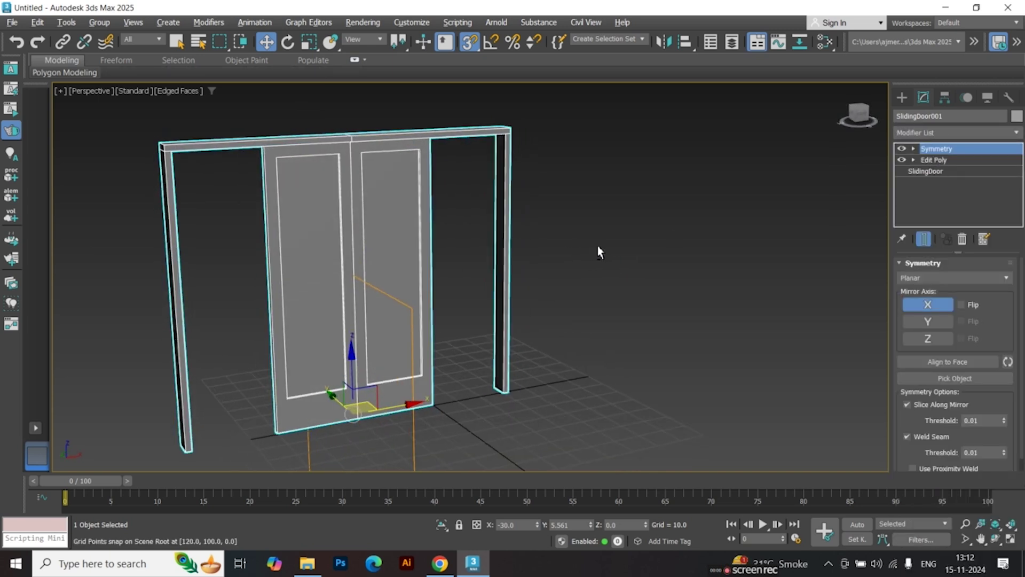
In Edit Poly, move the right post's inner polygon inward to the door's edge.
click(944, 160)
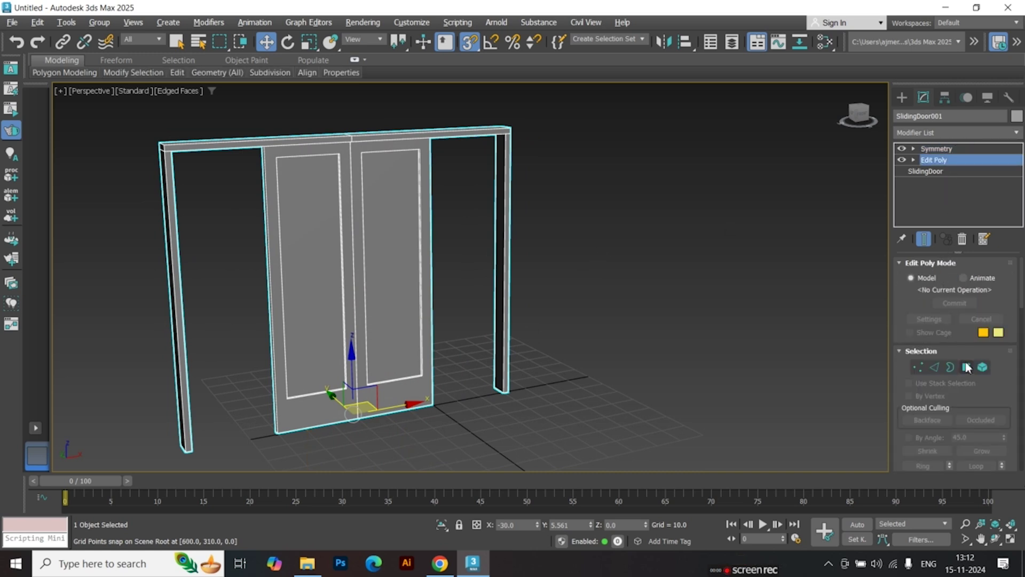
click(967, 368)
click(505, 253)
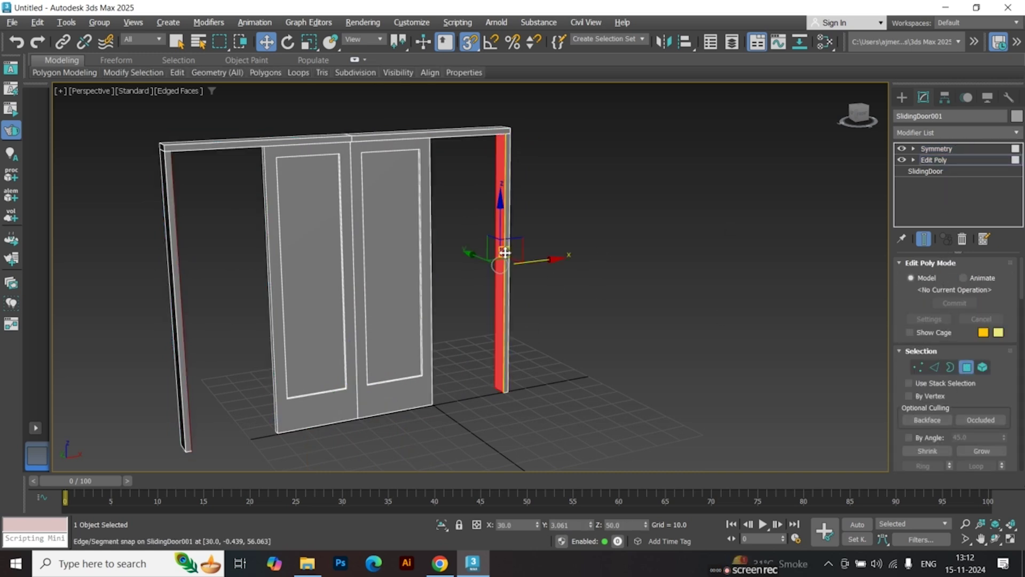
drag(549, 262, 437, 193)
alt+middle_drag(673, 268, 686, 251)
click(1014, 160)
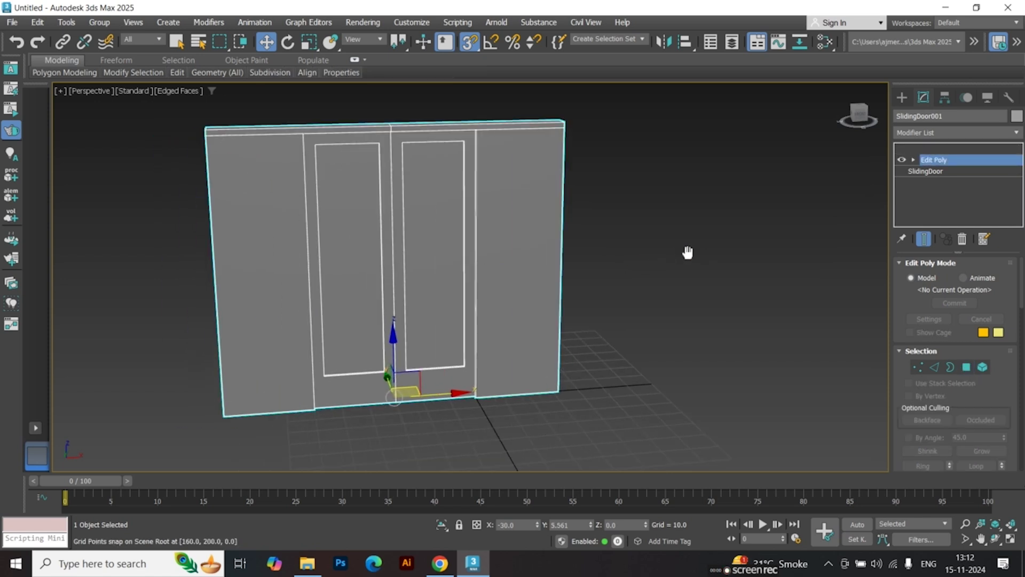
Show the SlidingDoor base parameters and test the Open spinner, leaving it at 0.
click(940, 171)
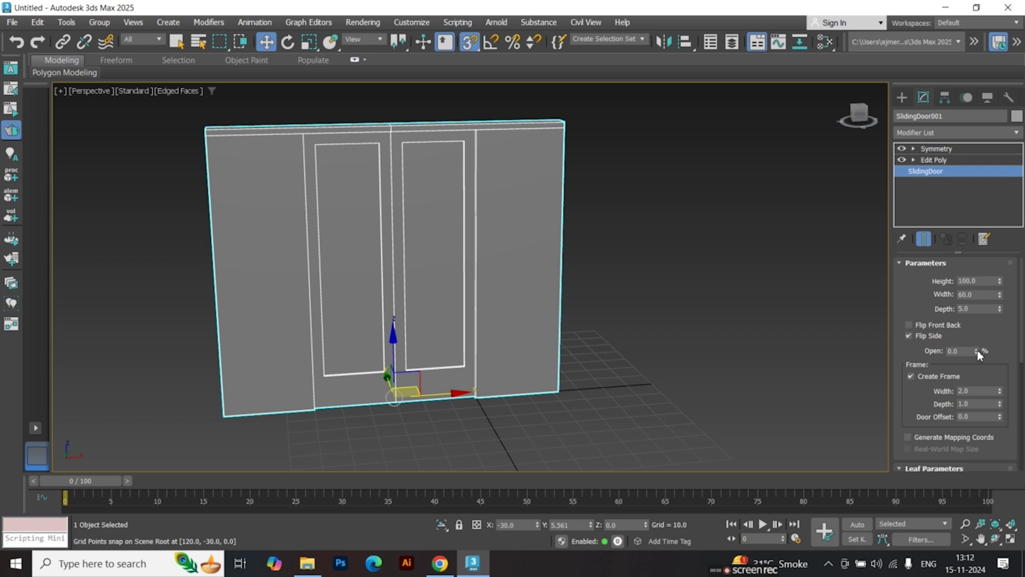
mouse_move(978, 351)
mouse_down()
mouse_move(964, 311)
mouse_move(967, 363)
mouse_move(958, 288)
mouse_move(971, 370)
mouse_up()
middle_drag(777, 321, 813, 319)
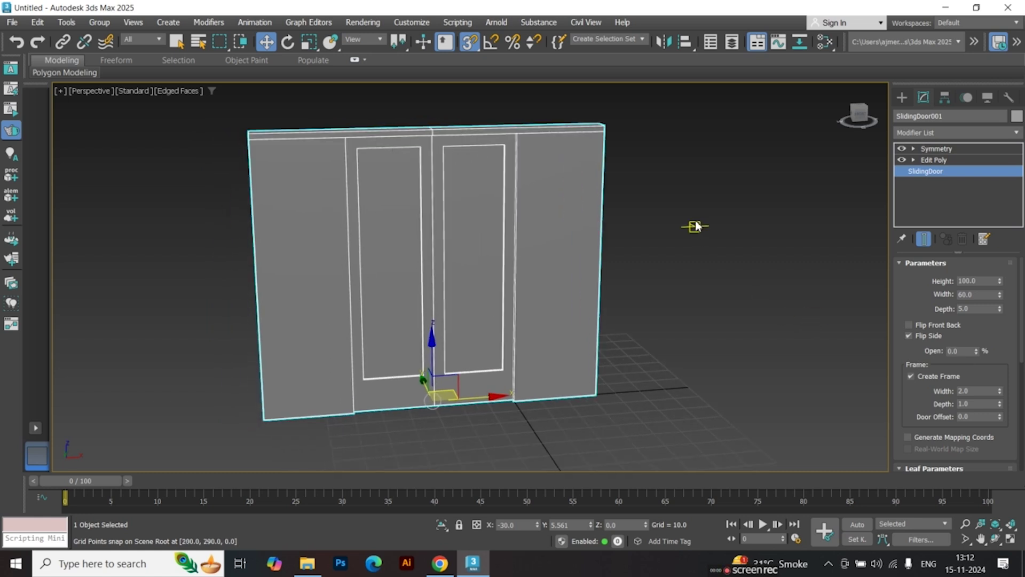
With Auto Key on, key the doors fully open (Open 100) at frame 50.
click(858, 524)
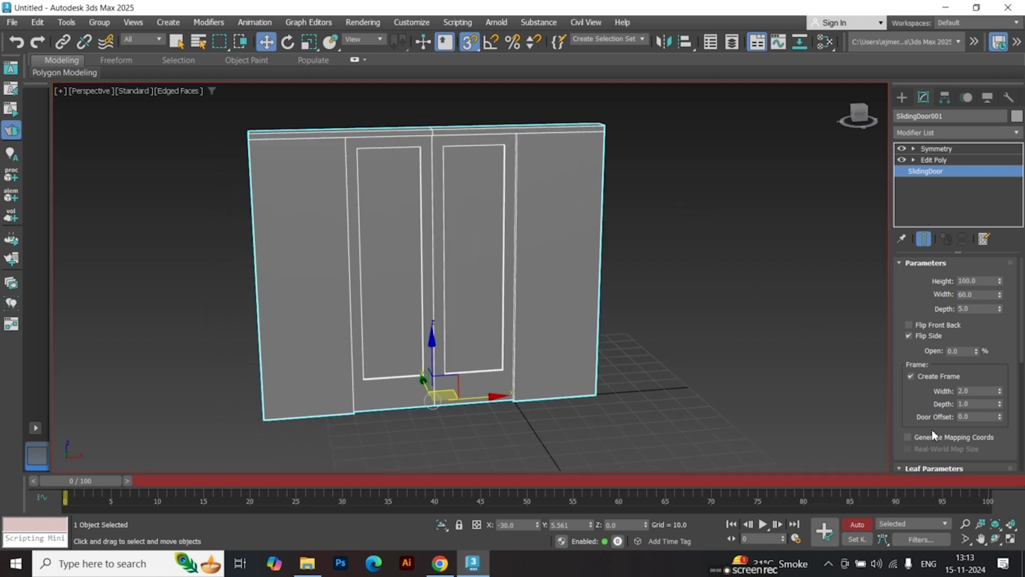
drag(78, 481, 526, 505)
key(w)
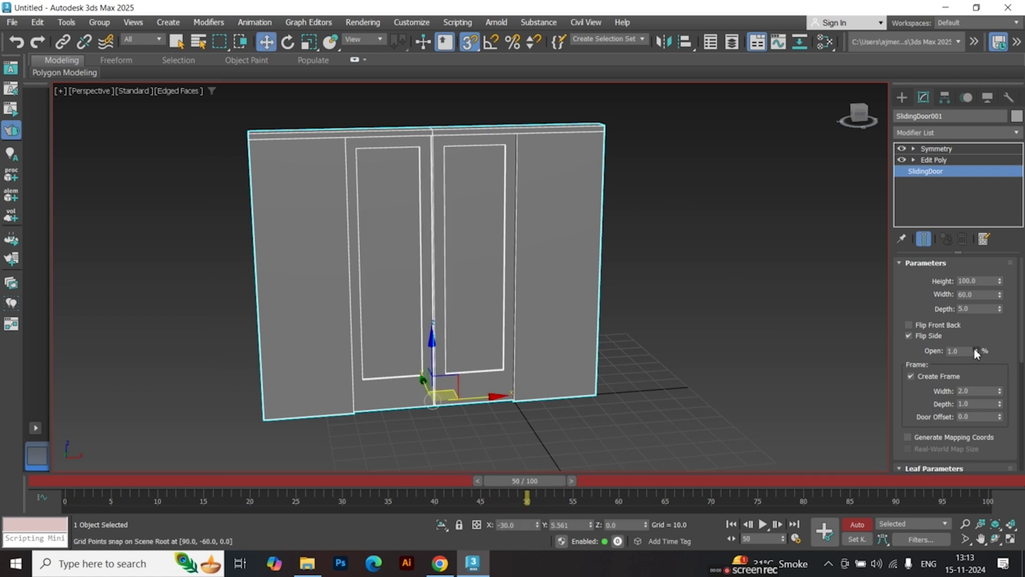
drag(978, 351, 962, 235)
drag(530, 483, 978, 482)
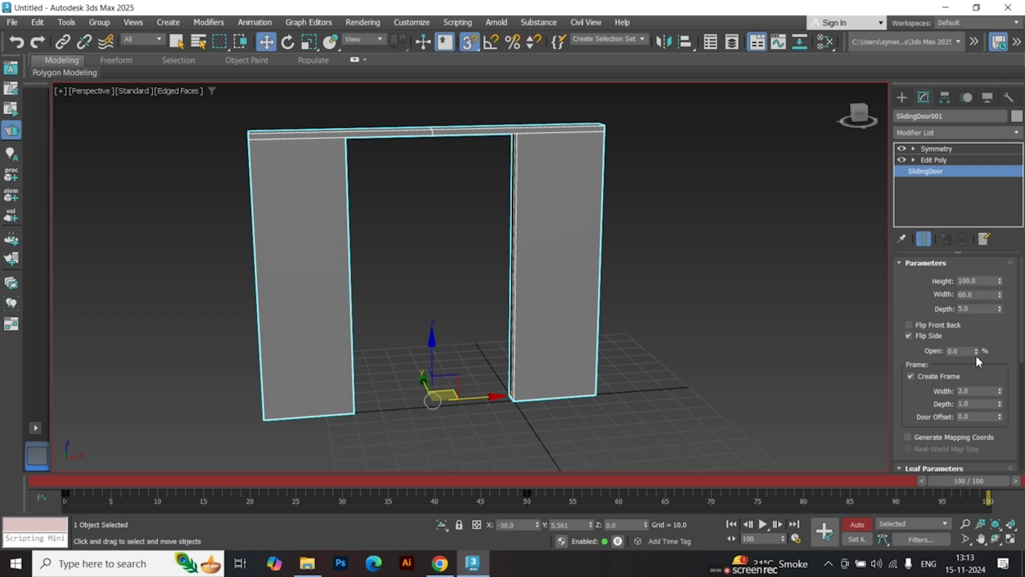
Turn off Auto Key and play back the door animation once.
click(855, 526)
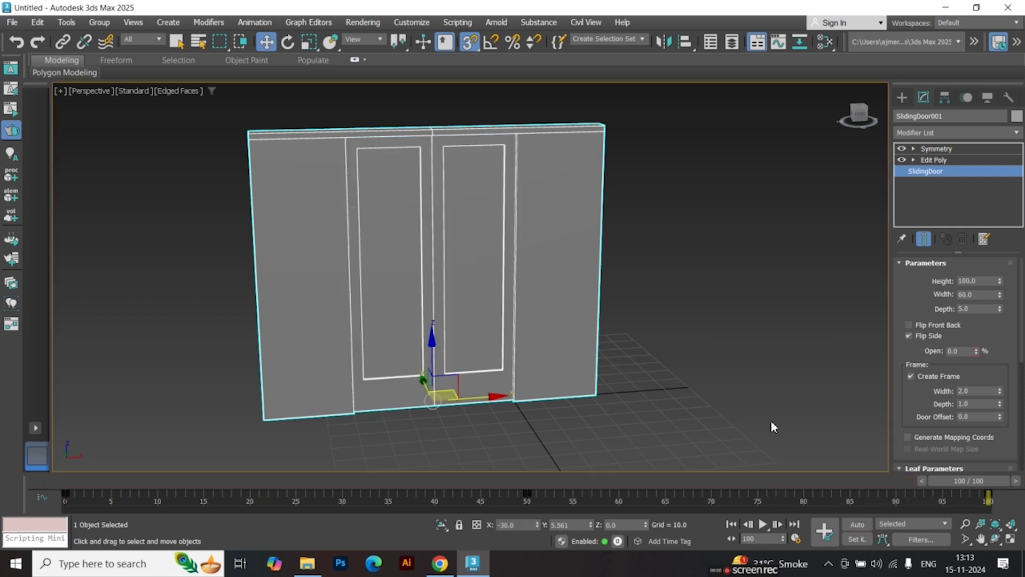
click(774, 428)
click(763, 525)
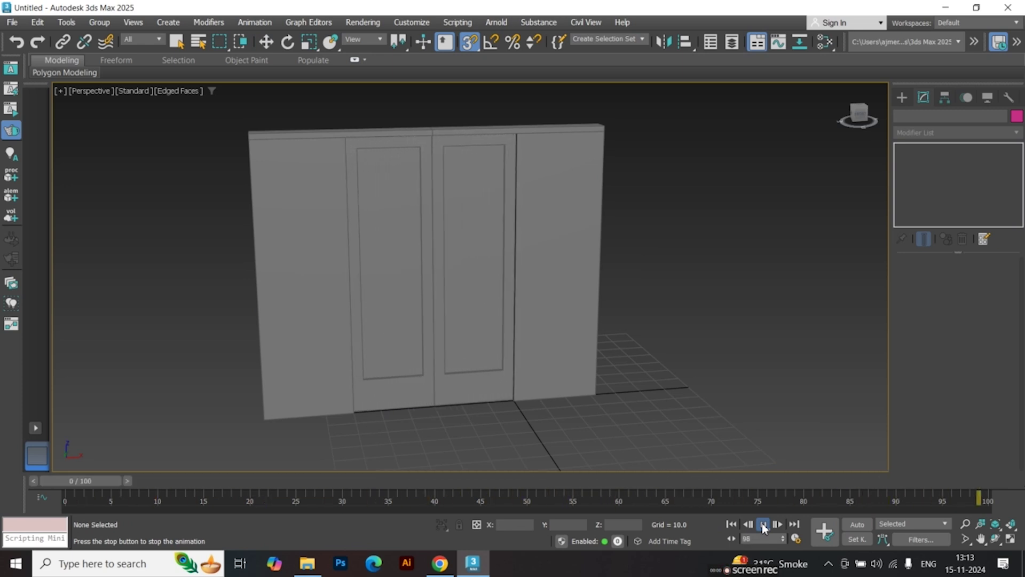
click(763, 525)
Set the animation End Time to 200 in Time Configuration.
click(796, 538)
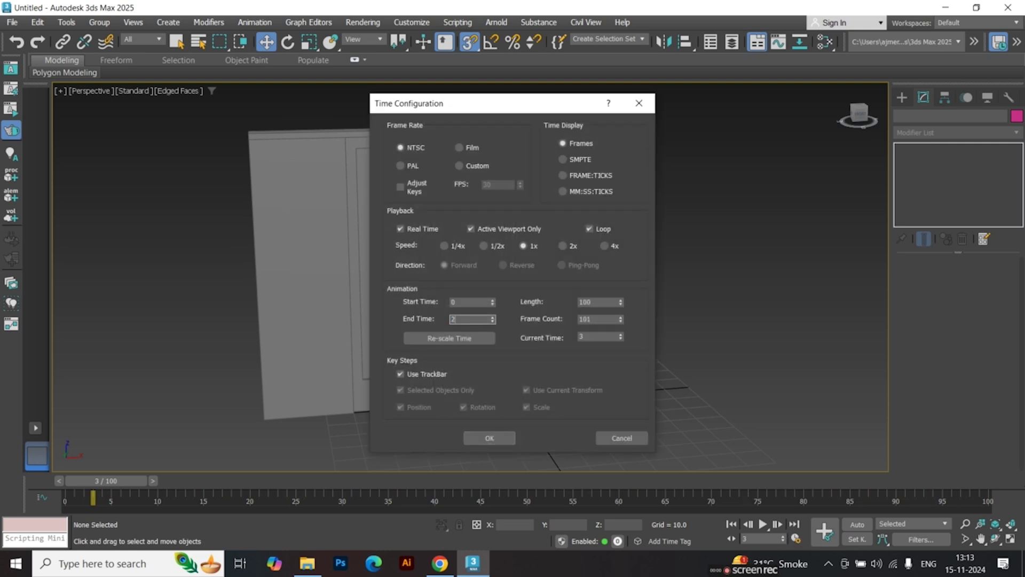
text(200)
key(Return)
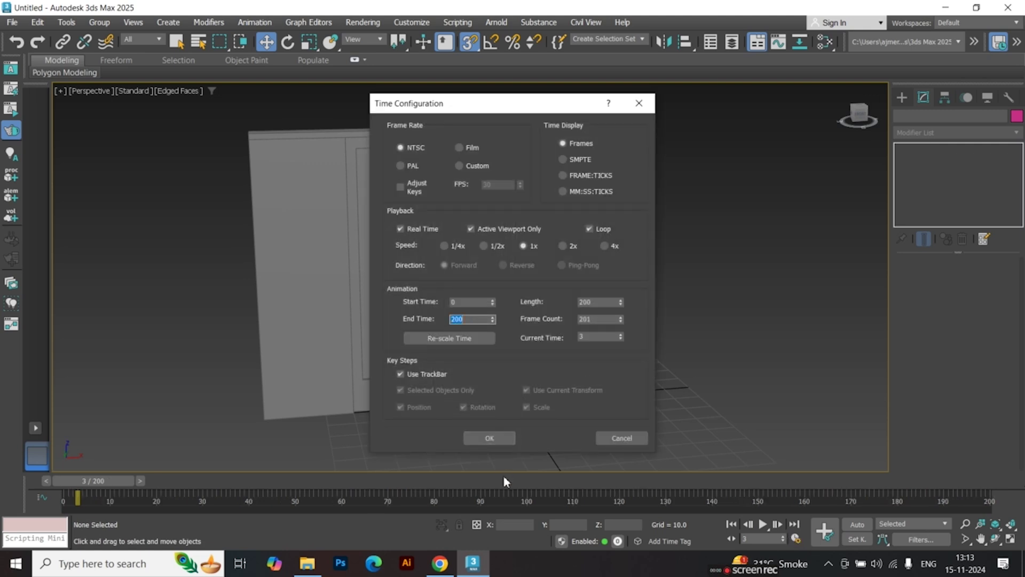
Move the door's closing key from frame 100 to 130 and copy it to frame 160.
click(499, 439)
click(418, 401)
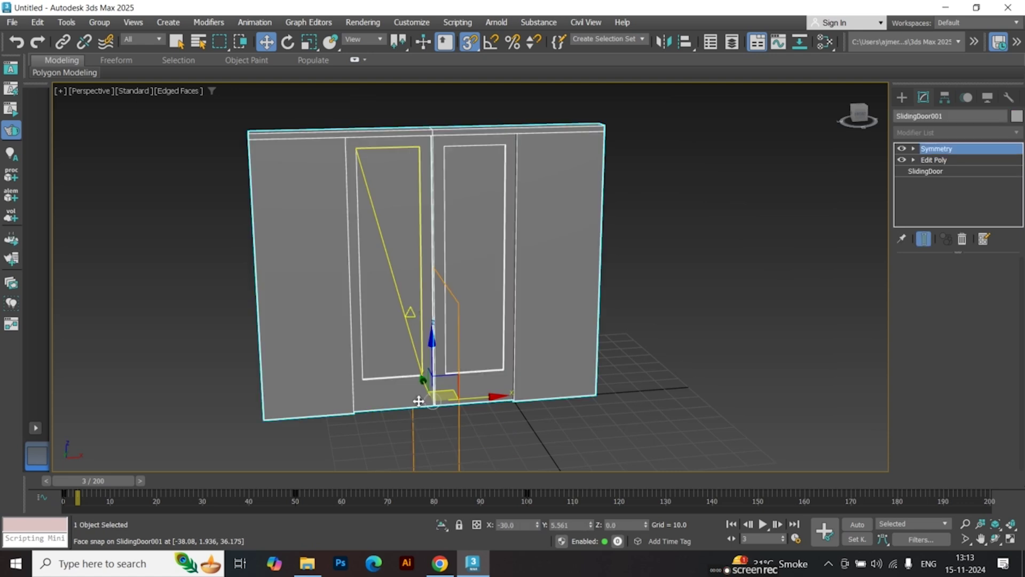
mouse_move(319, 498)
mouse_down()
mouse_move(285, 501)
mouse_move(434, 513)
mouse_up()
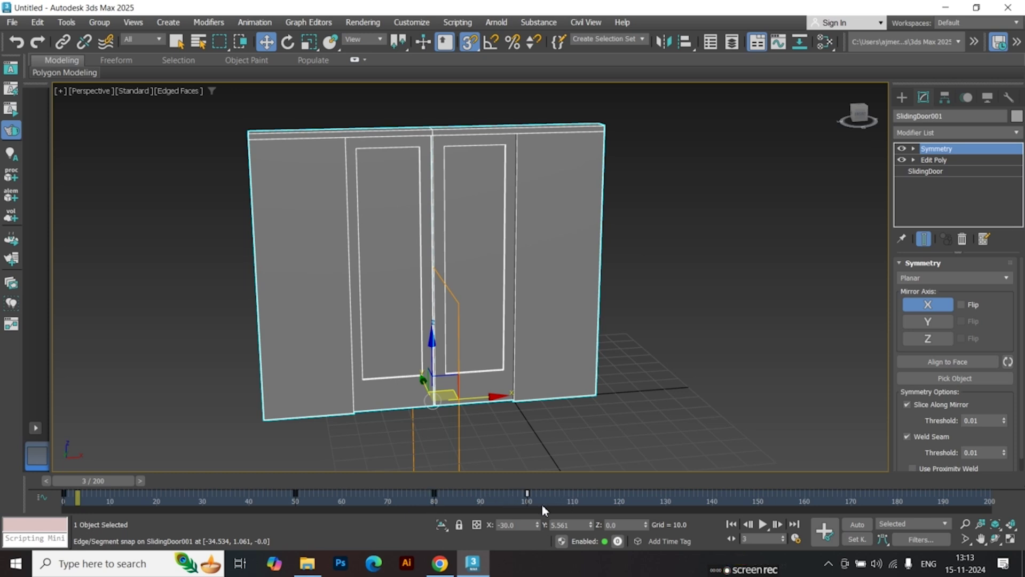
drag(527, 498, 605, 512)
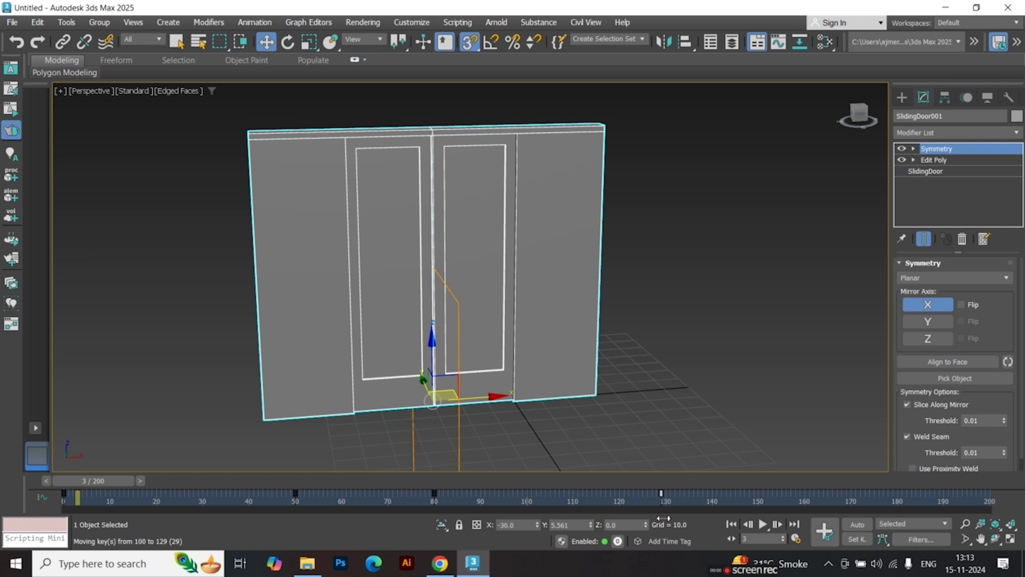
drag(666, 519, 693, 510)
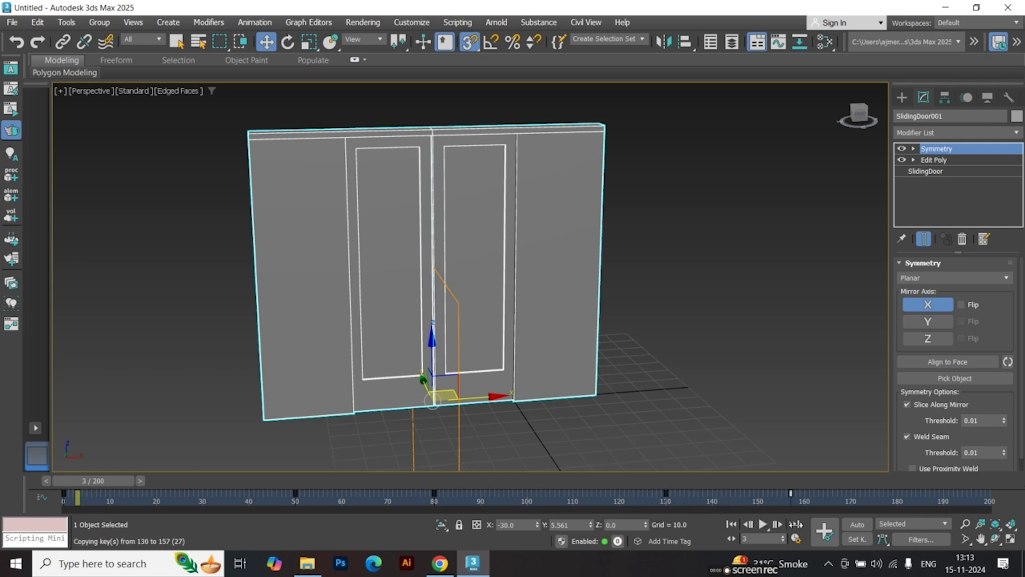
shift+drag(807, 523, 806, 522)
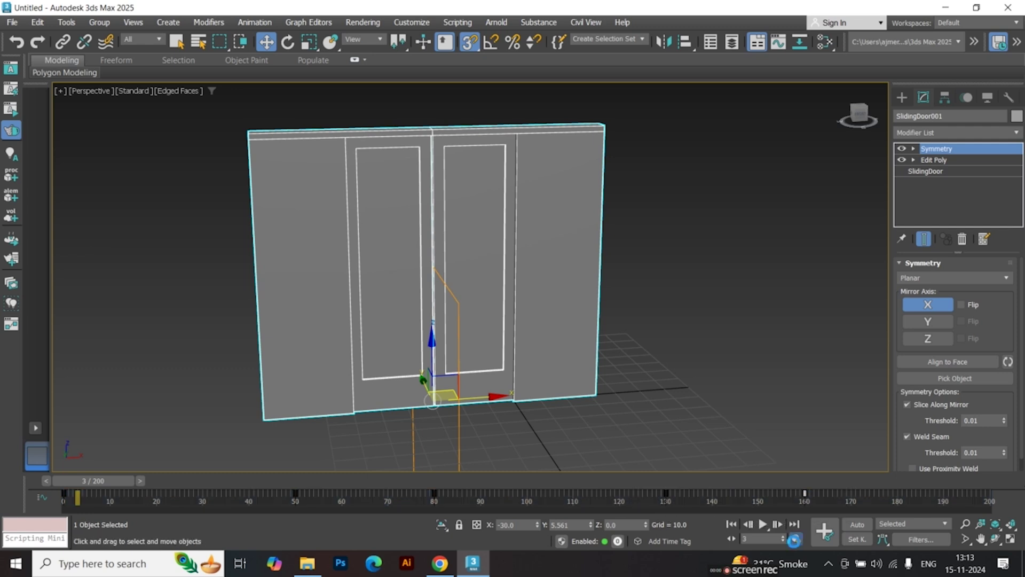
click(796, 538)
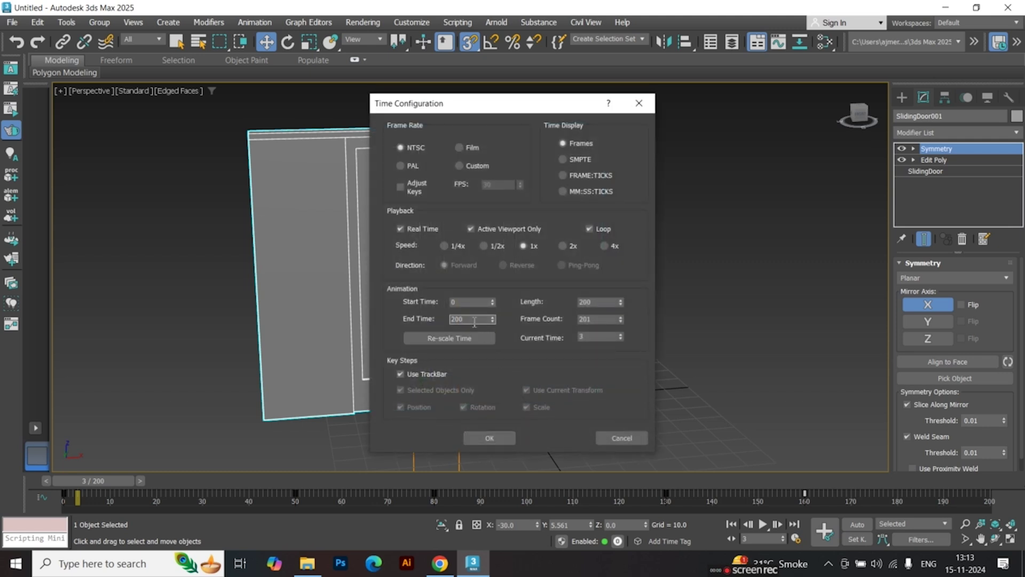
Set the animation End Time to 160 frames and confirm.
text(2001)
key(Return)
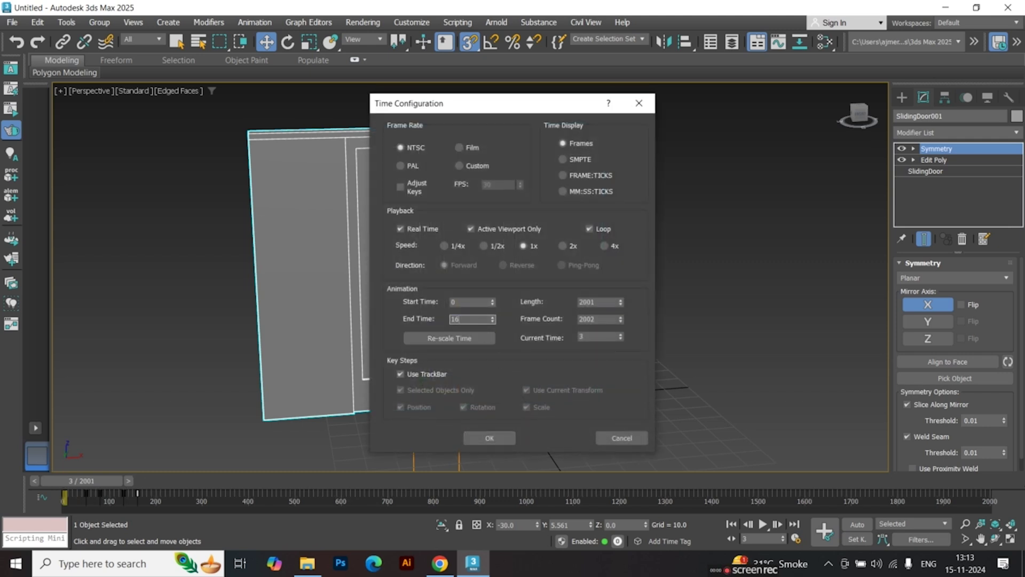
text(160)
key(Return)
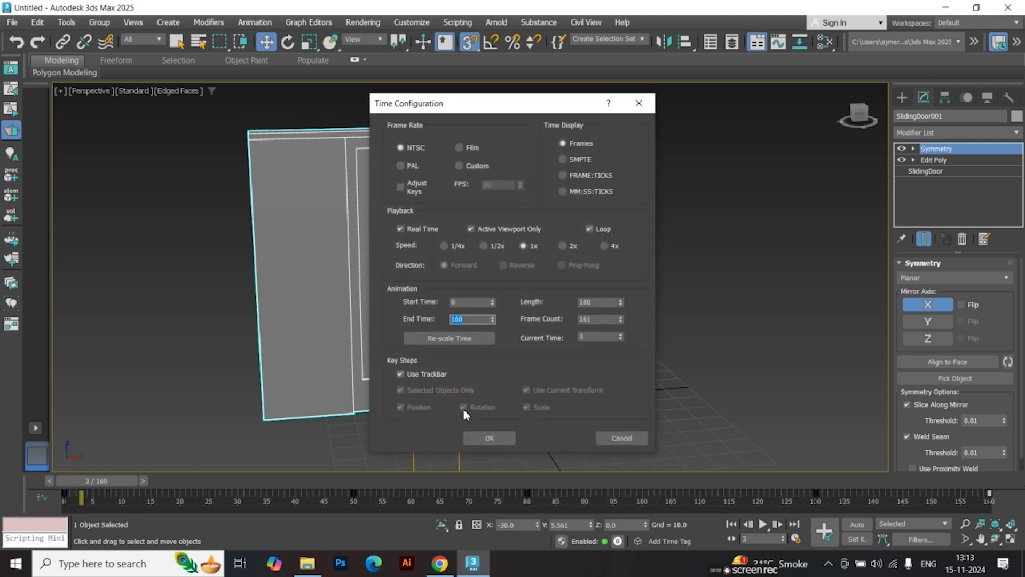
click(488, 438)
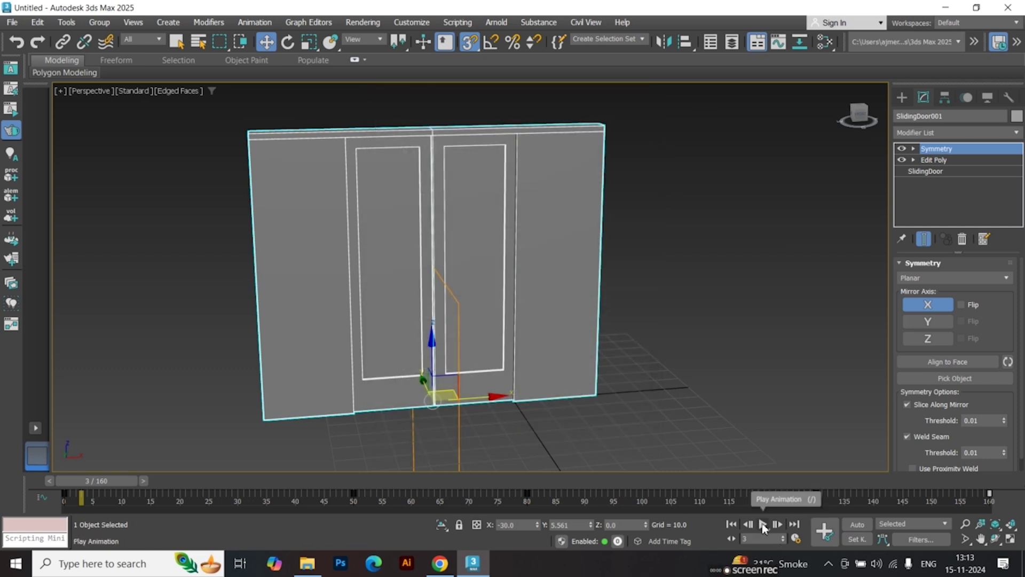
Play back the 160-frame door animation to check the opening and closing.
click(764, 524)
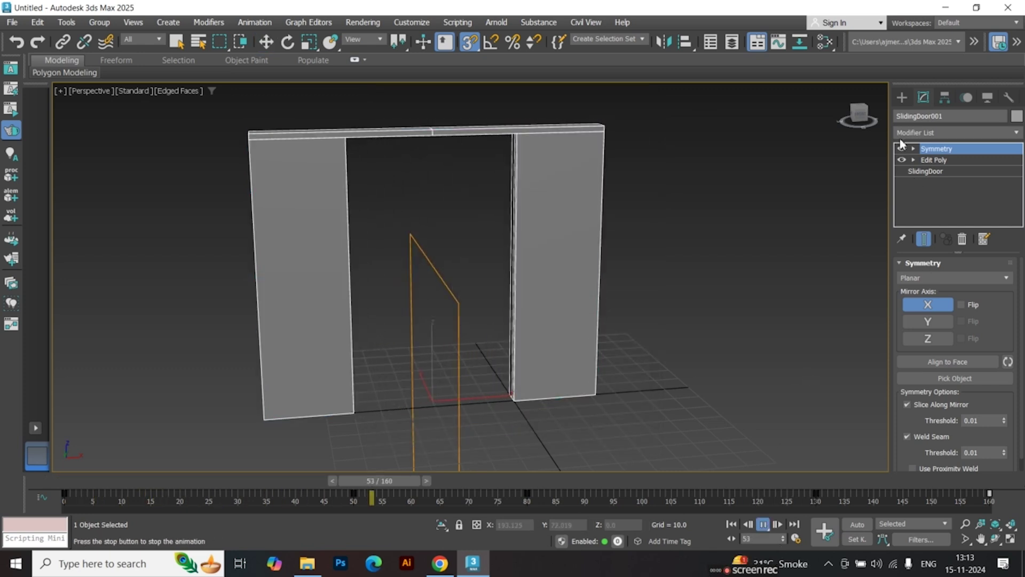
click(764, 524)
click(766, 393)
click(764, 524)
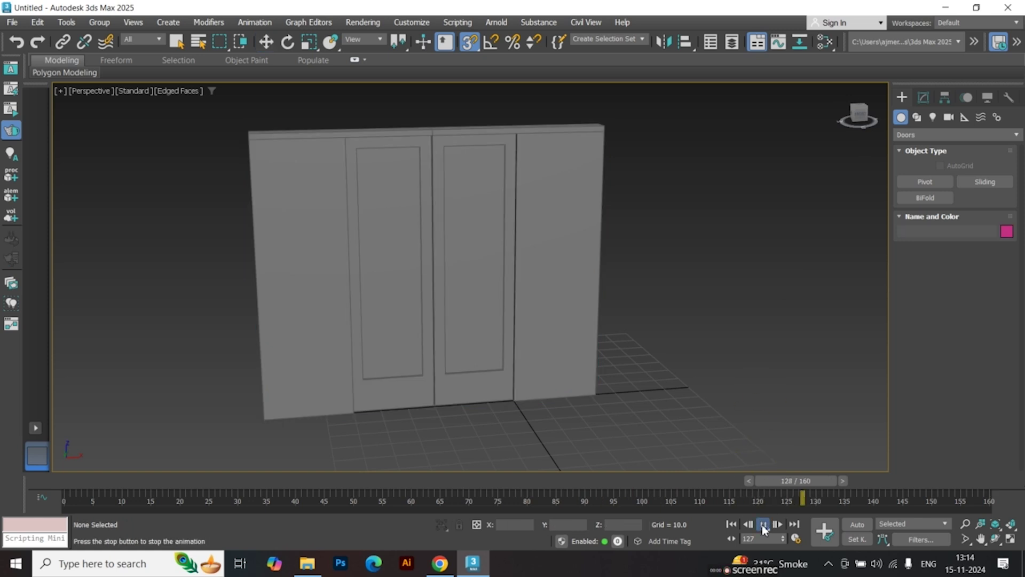
Stop playback at frame 140, enable active-view statistics with edge count, and select SlidingDoor001.
click(763, 524)
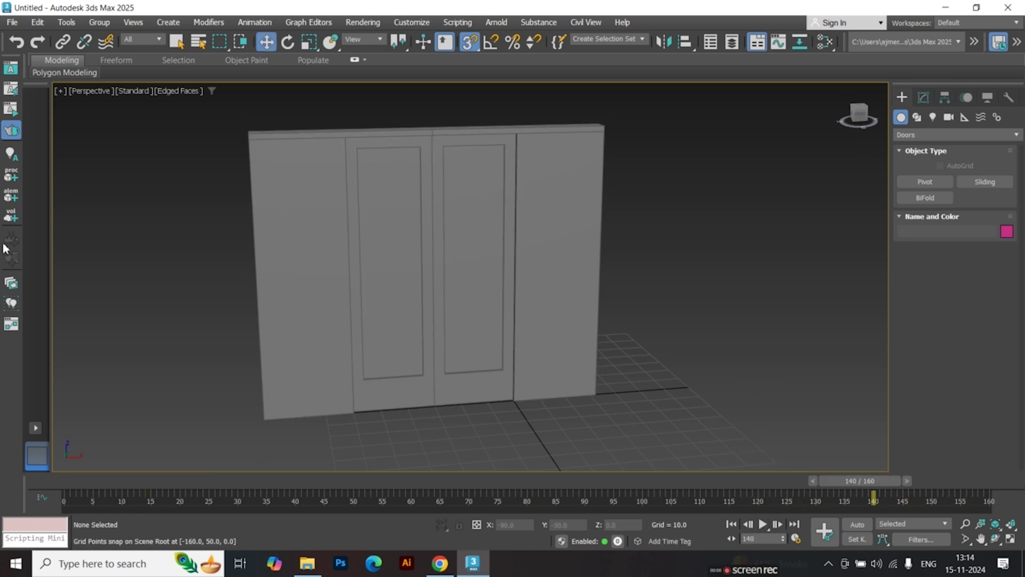
click(59, 94)
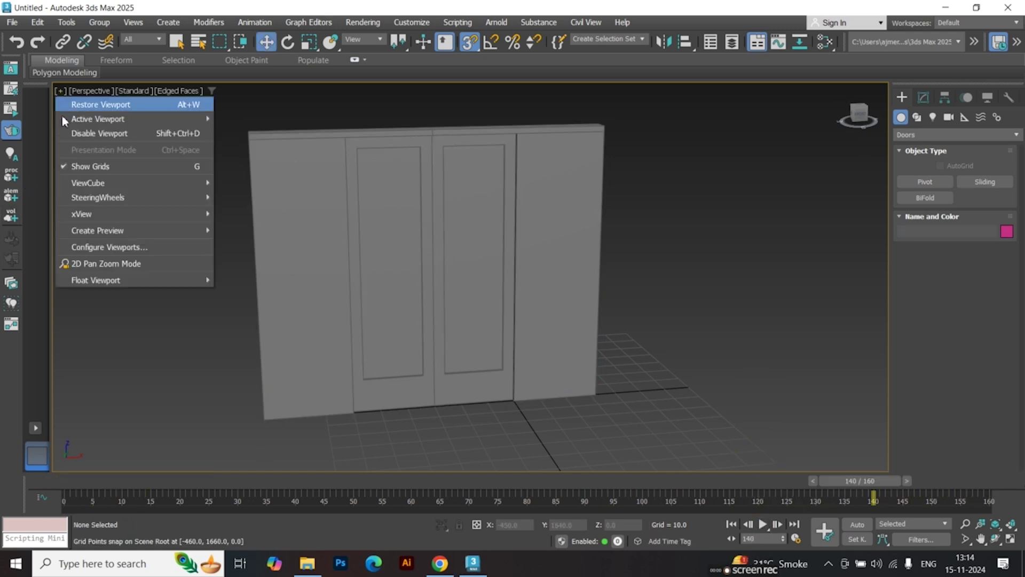
click(125, 248)
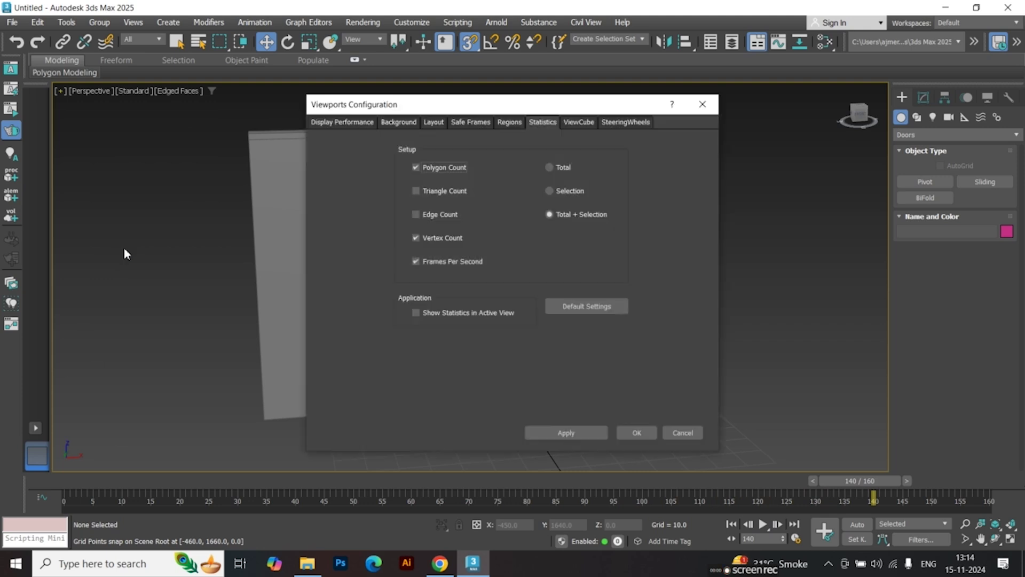
click(441, 314)
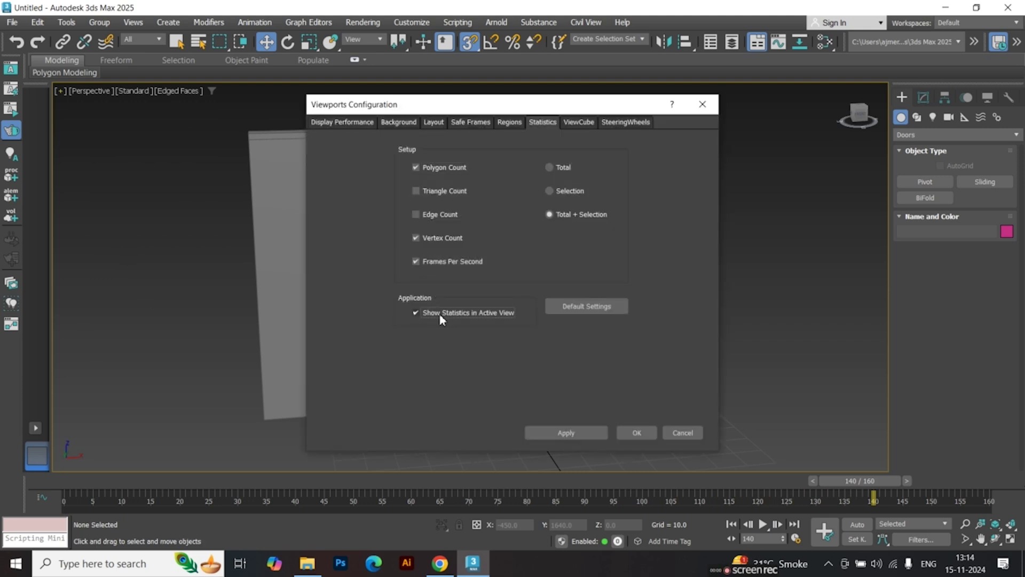
click(440, 216)
click(581, 432)
click(633, 430)
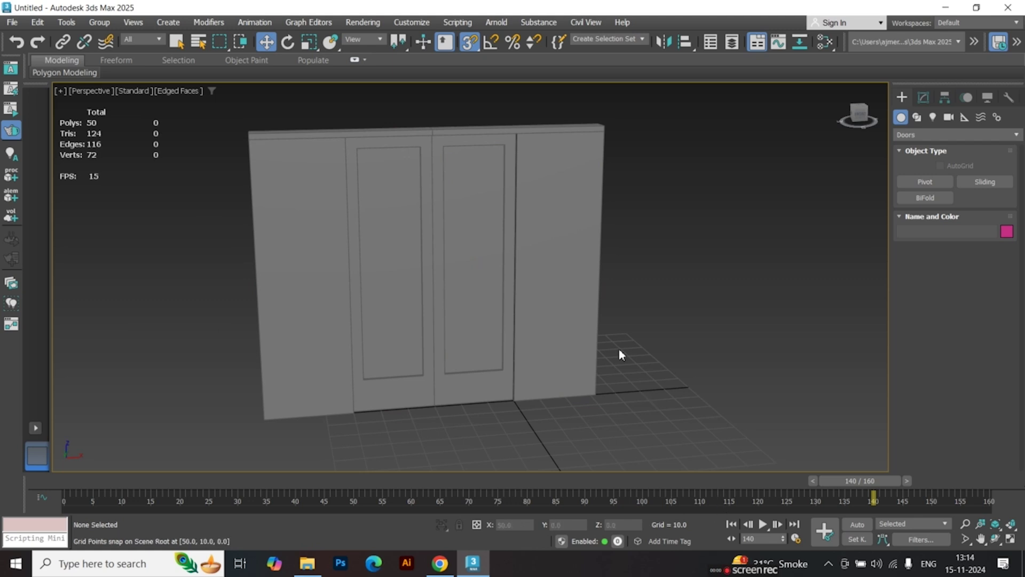
click(559, 275)
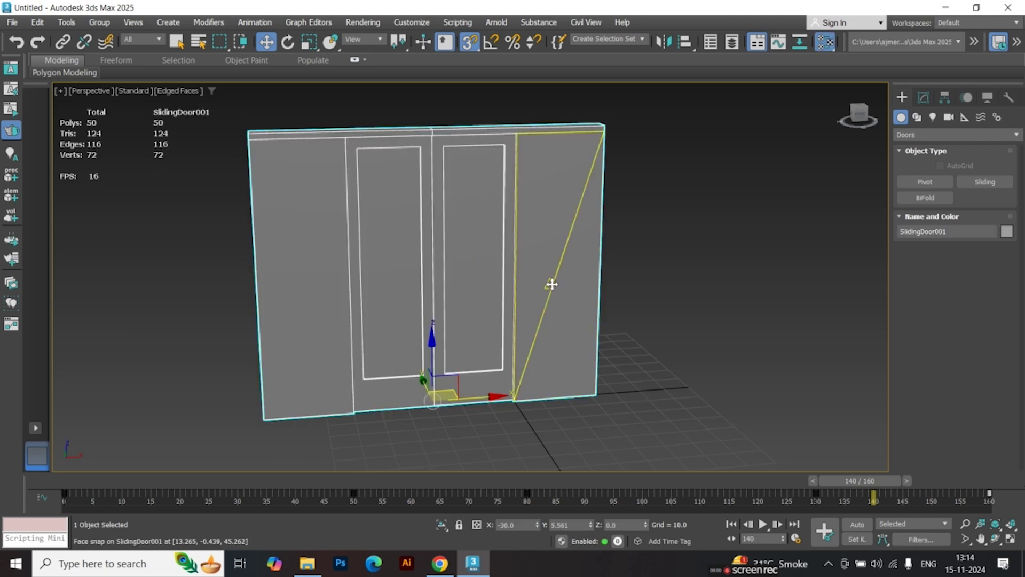
In the Slate Material Editor, create a new Multi/Sub-Object material, Material #53.
key(m)
middle_drag(512, 176, 171, 265)
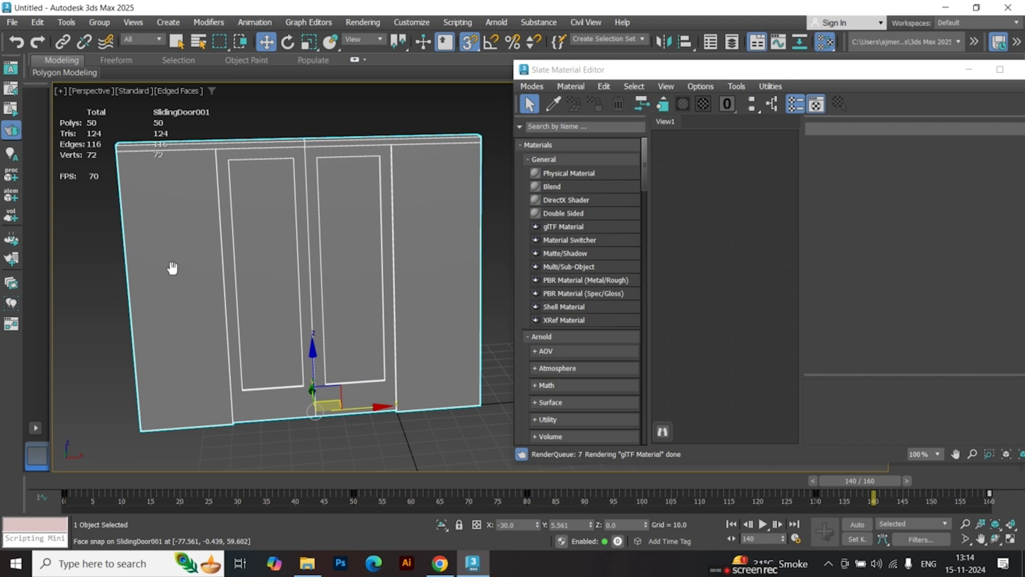
click(702, 175)
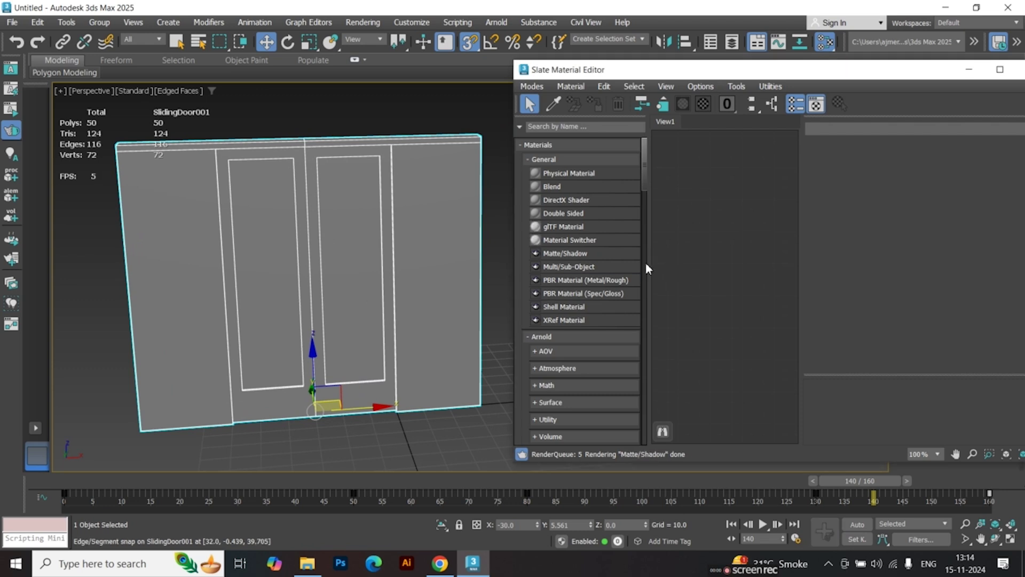
right_click(721, 222)
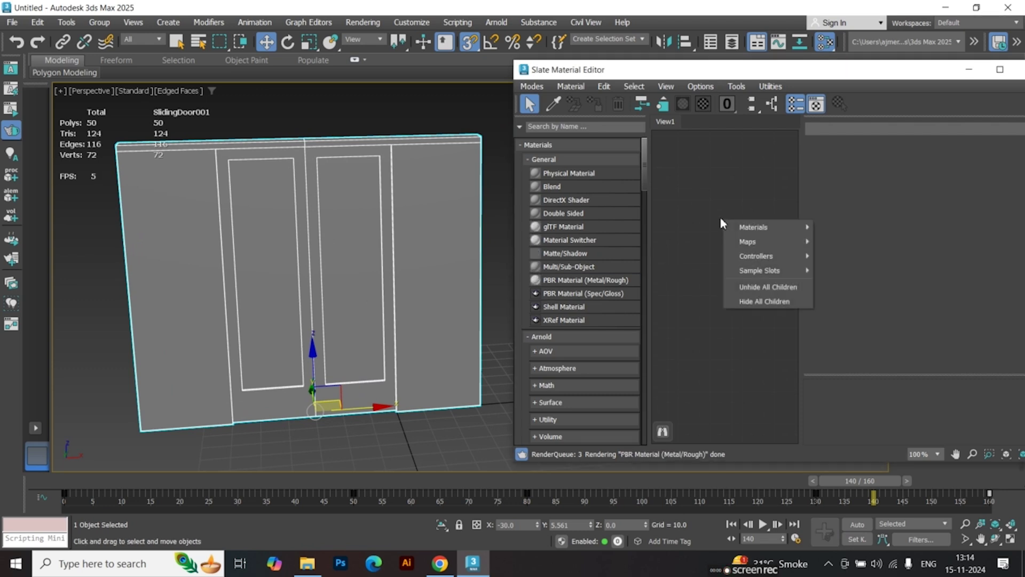
mouse_move(753, 228)
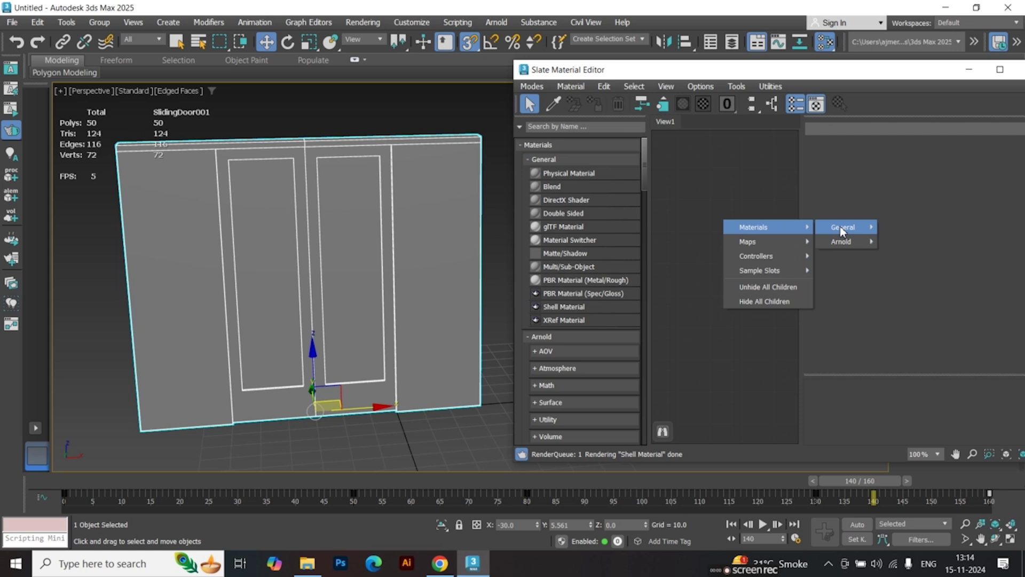
mouse_move(844, 228)
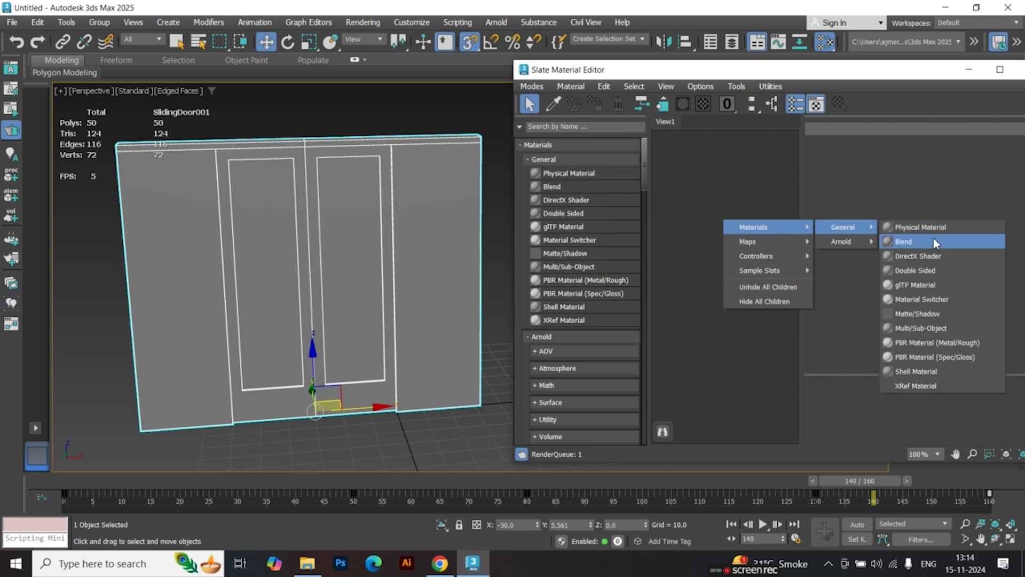
click(936, 329)
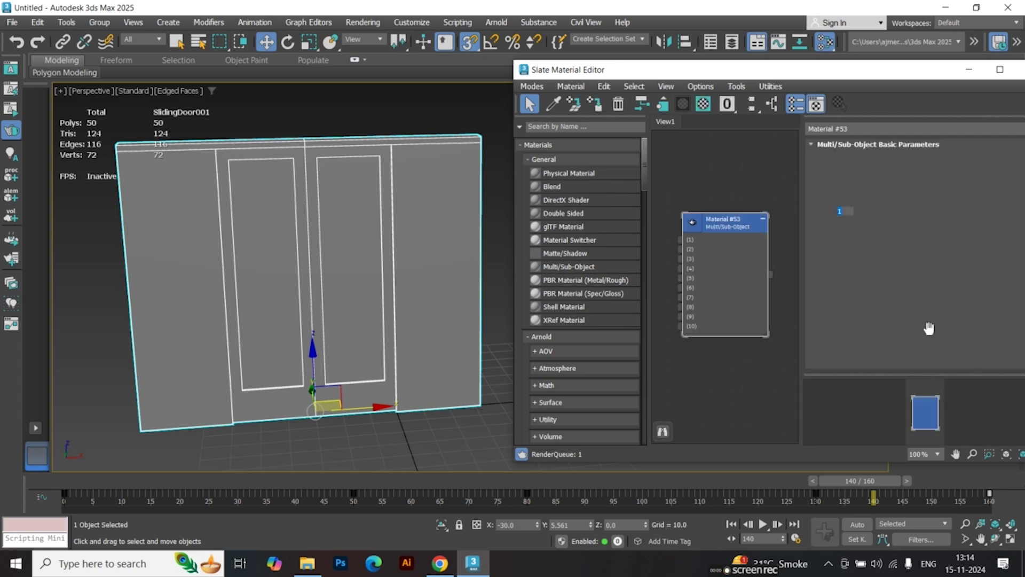
right_click(720, 224)
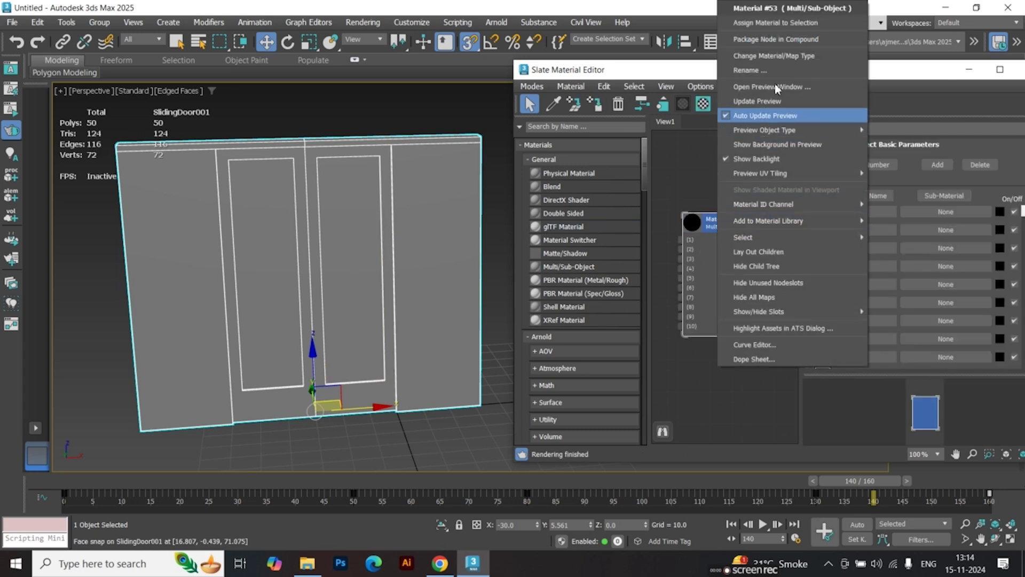
Assign Material #53 to the door and feed its slot 1 a Physical Material, Material #54.
click(774, 23)
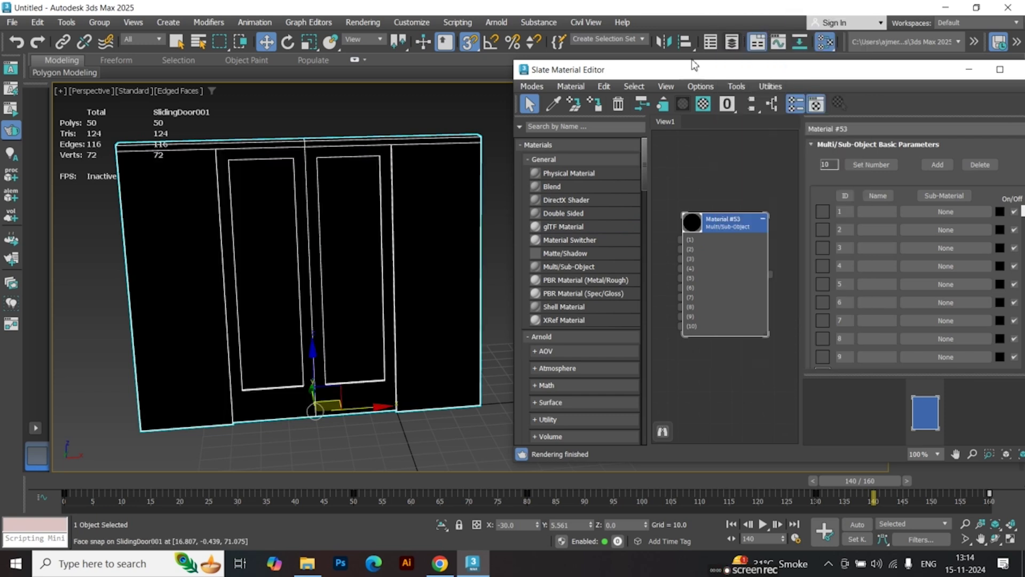
drag(703, 265, 684, 160)
mouse_move(737, 168)
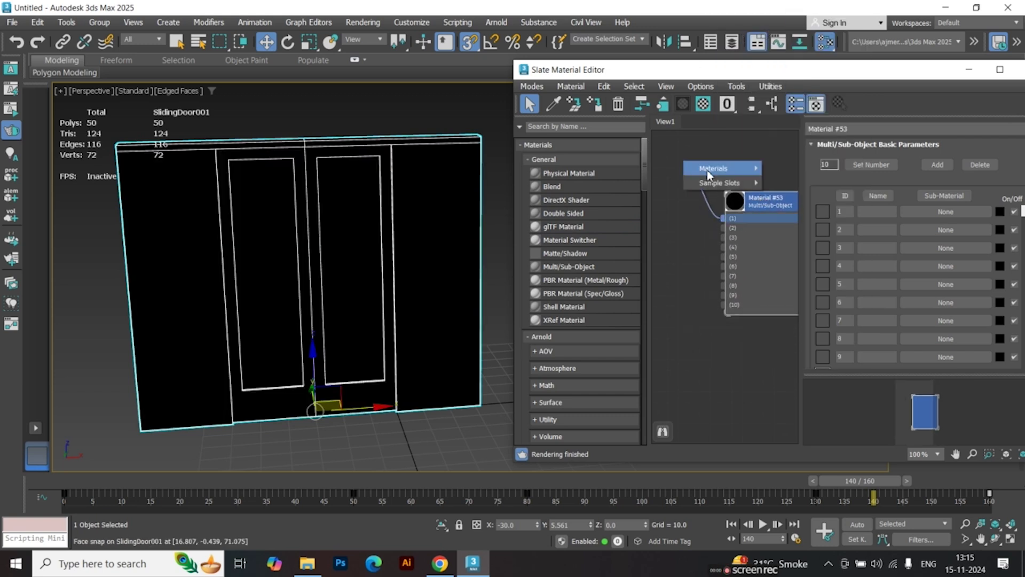
mouse_move(804, 169)
click(851, 173)
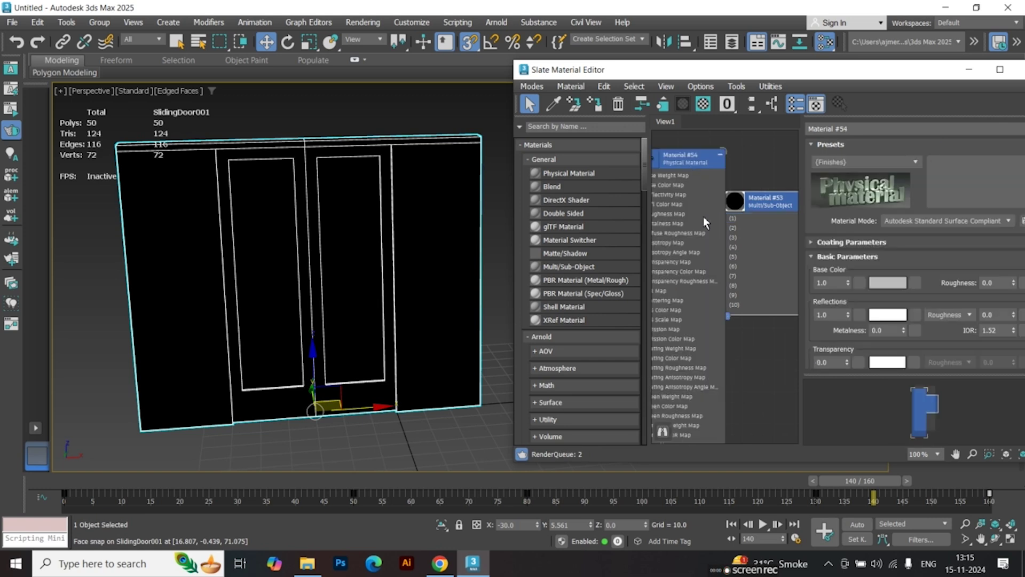
click(720, 156)
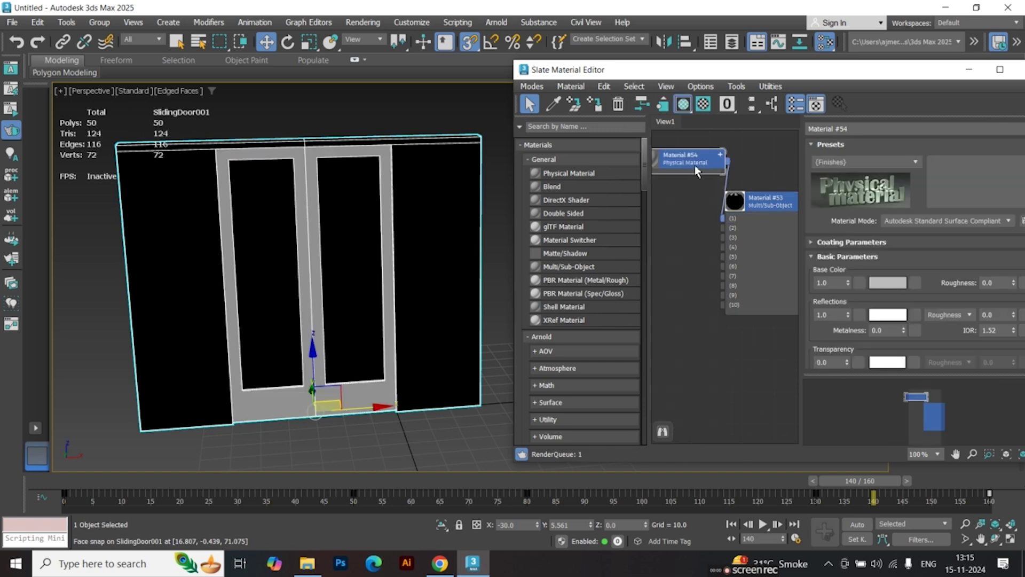
drag(681, 169, 670, 190)
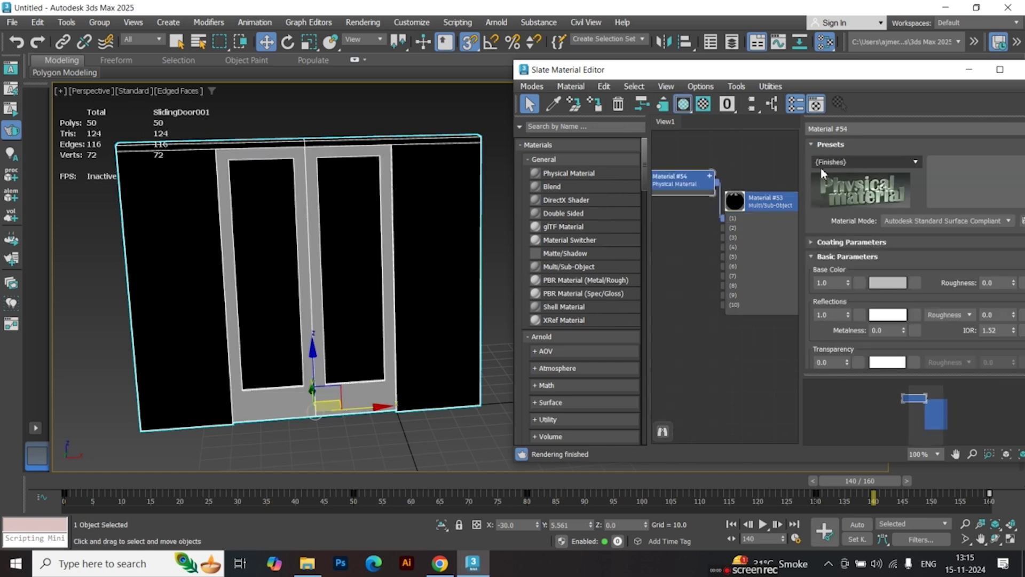